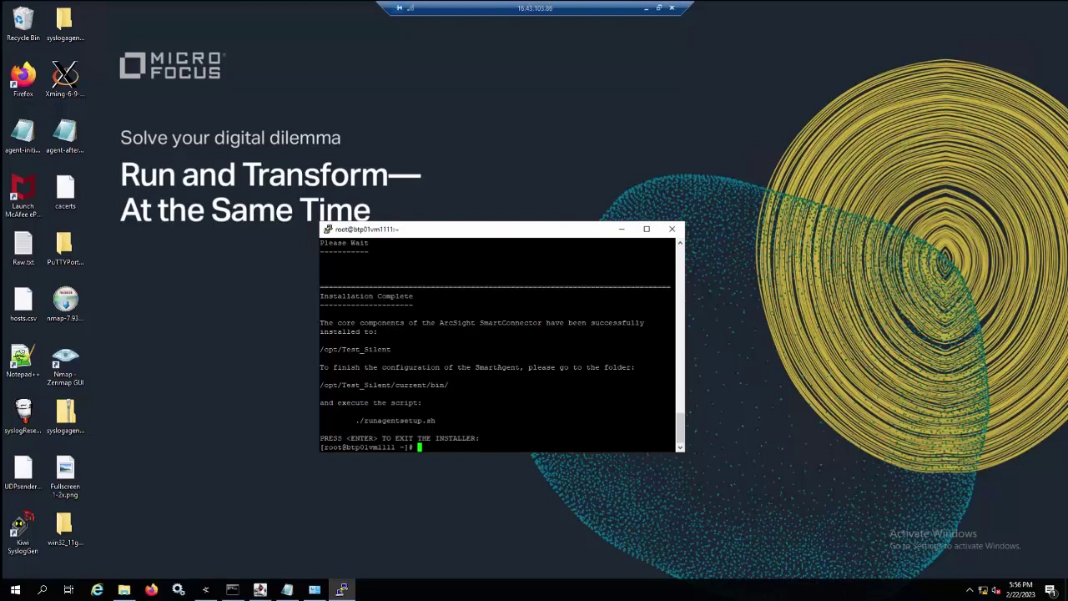
Change to /opt/Test_Silent/current/bin and run ./runagentsetup.sh -i recorderui.
{"action": "double_click", "coordinate": [506, 420]}
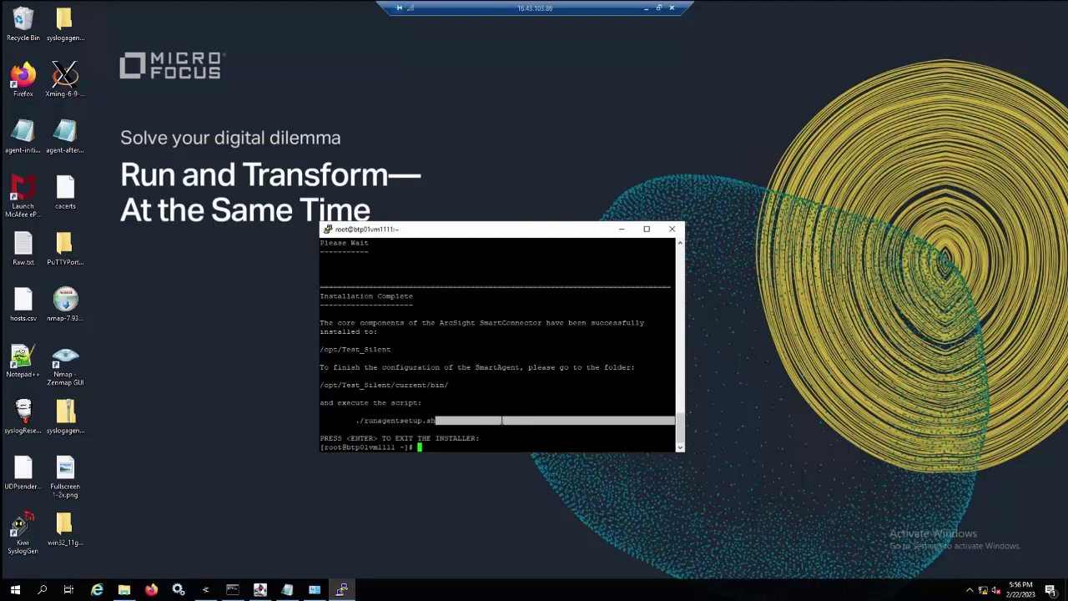
{"action": "double_click", "coordinate": [488, 438]}
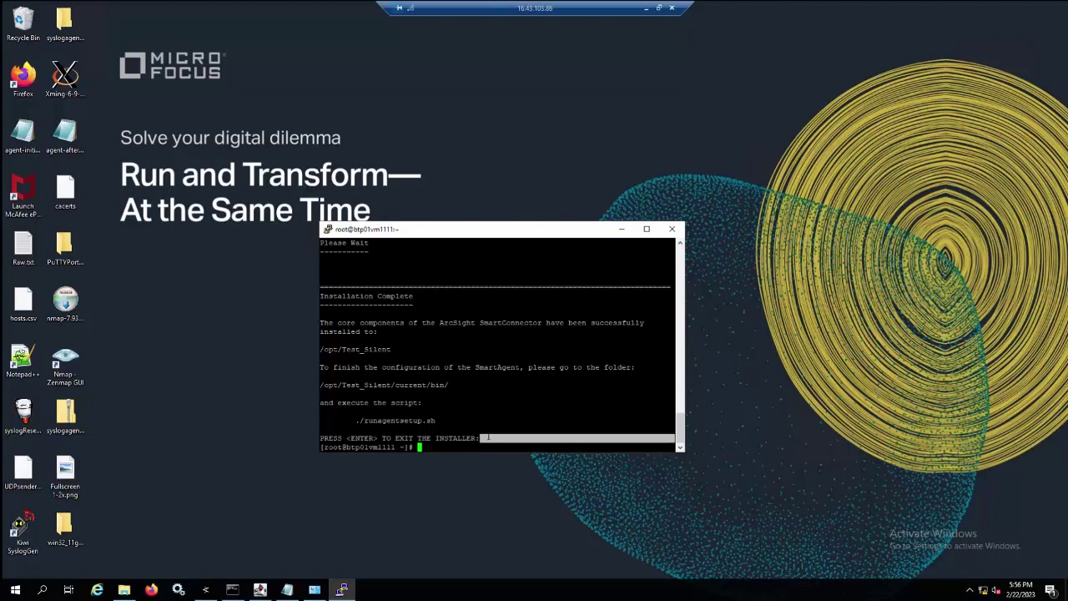
{"action": "type", "text": "cd /opt/Test_Silent/current/bin/"}
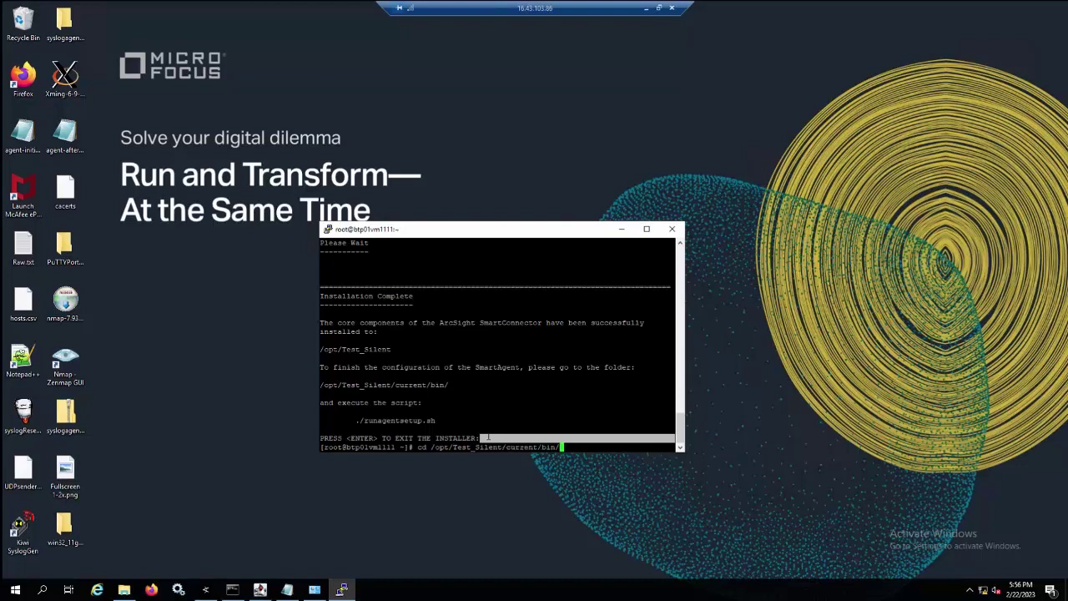
{"action": "key", "text": "Return"}
{"action": "type", "text": "./run"}
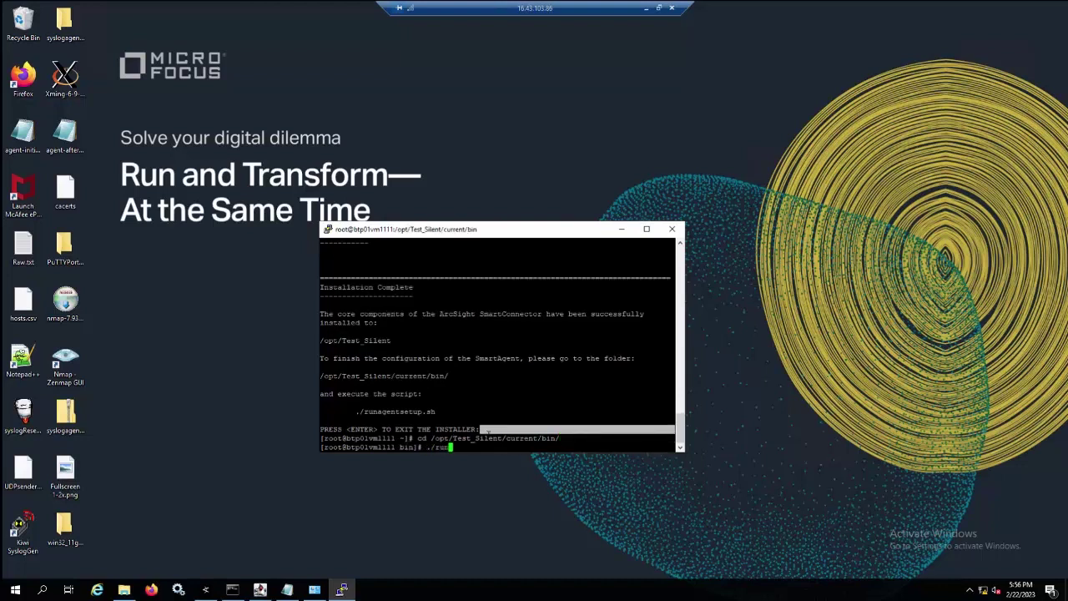
{"action": "key", "text": "Tab"}
{"action": "type", "text": "-i recorderui"}
{"action": "key", "text": "Return"}
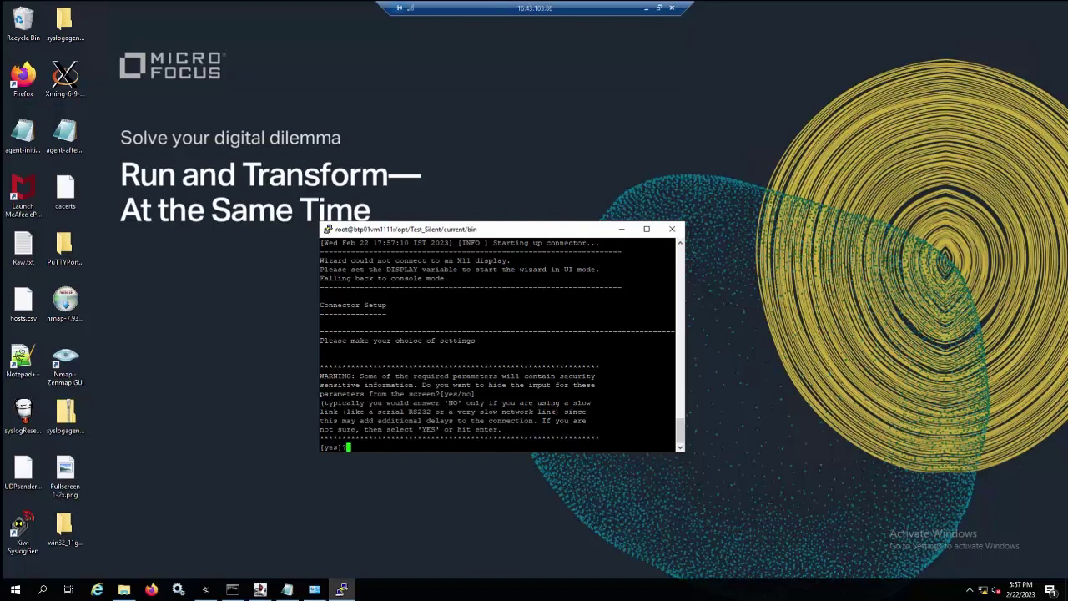
Highlight the console-mode fallback and DISPLAY variable messages, then abort the setup with Ctrl+C.
{"action": "left_click_drag", "start_coordinate": [672, 279], "coordinate": [320, 261]}
{"action": "left_click", "coordinate": [342, 261]}
{"action": "double_click", "coordinate": [334, 261]}
{"action": "double_click", "coordinate": [375, 270]}
{"action": "left_click_drag", "start_coordinate": [320, 269], "coordinate": [634, 270]}
{"action": "left_click", "coordinate": [635, 270]}
{"action": "left_click_drag", "start_coordinate": [677, 279], "coordinate": [332, 279]}
{"action": "left_click", "coordinate": [332, 279]}
{"action": "key", "text": "ctrl+c"}
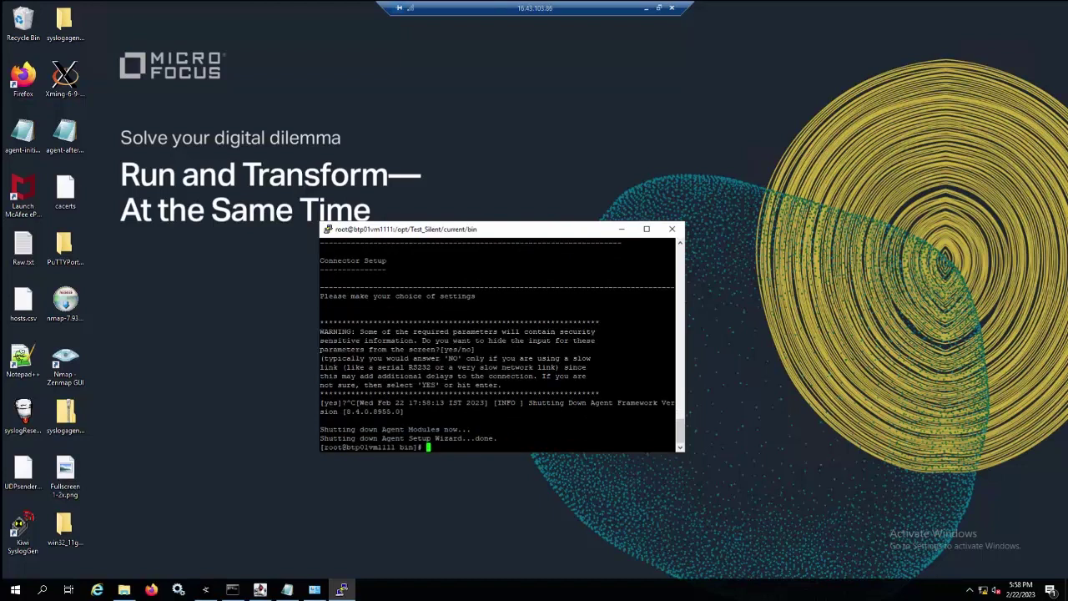
Install Xming 6.9.0.31 with the portable PuTTY Link SSH client and a desktop icon.
{"action": "left_click", "coordinate": [70, 81]}
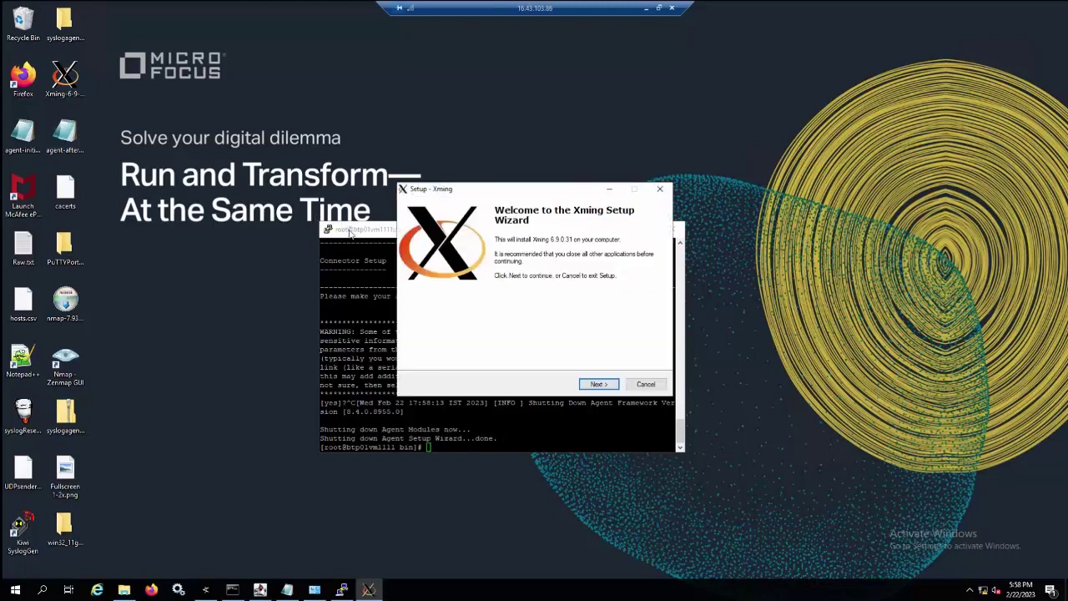
{"action": "left_click", "coordinate": [606, 385]}
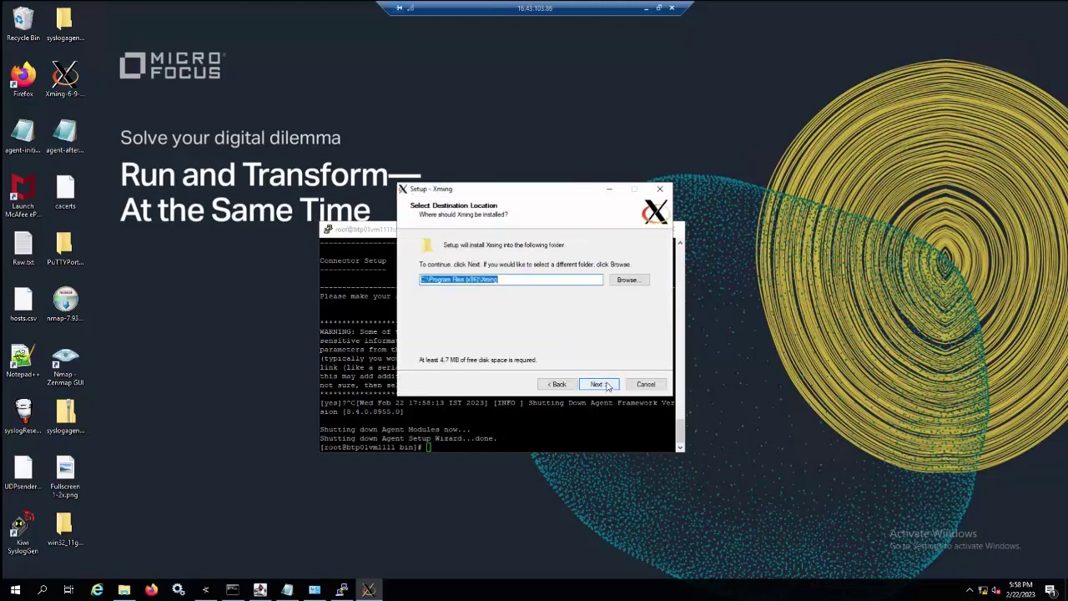
{"action": "left_click", "coordinate": [606, 385]}
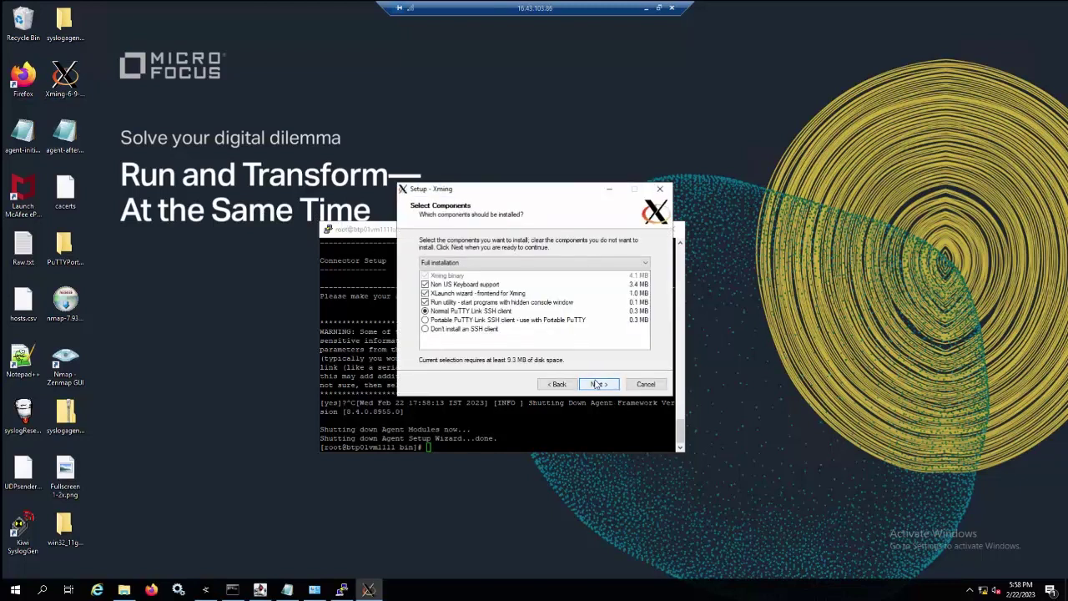
{"action": "left_click", "coordinate": [453, 322]}
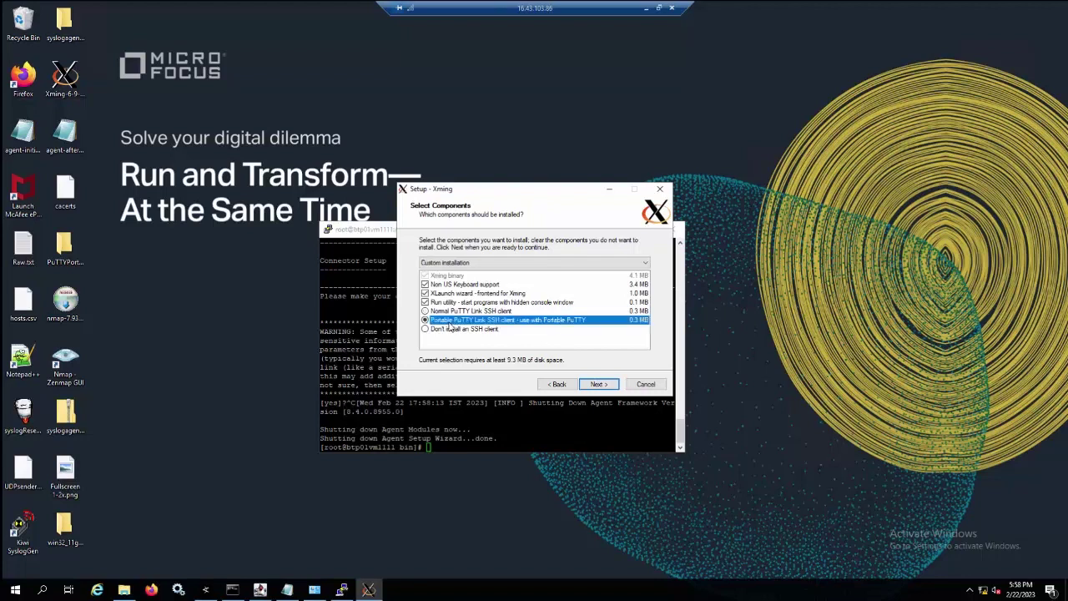
{"action": "left_click", "coordinate": [598, 384]}
{"action": "left_click", "coordinate": [606, 384]}
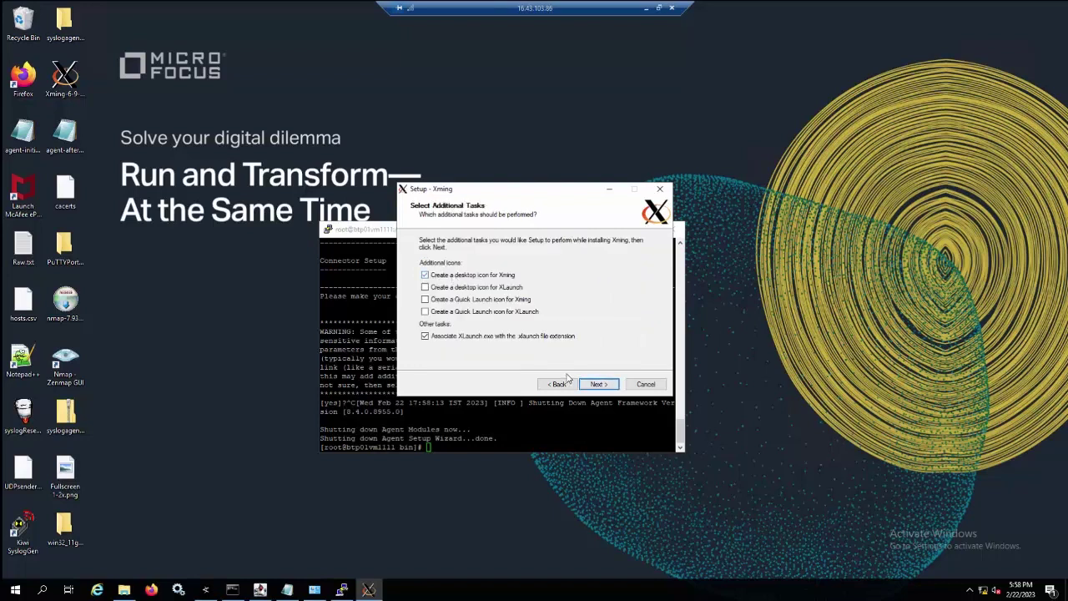
{"action": "left_click", "coordinate": [600, 386]}
{"action": "left_click", "coordinate": [600, 385]}
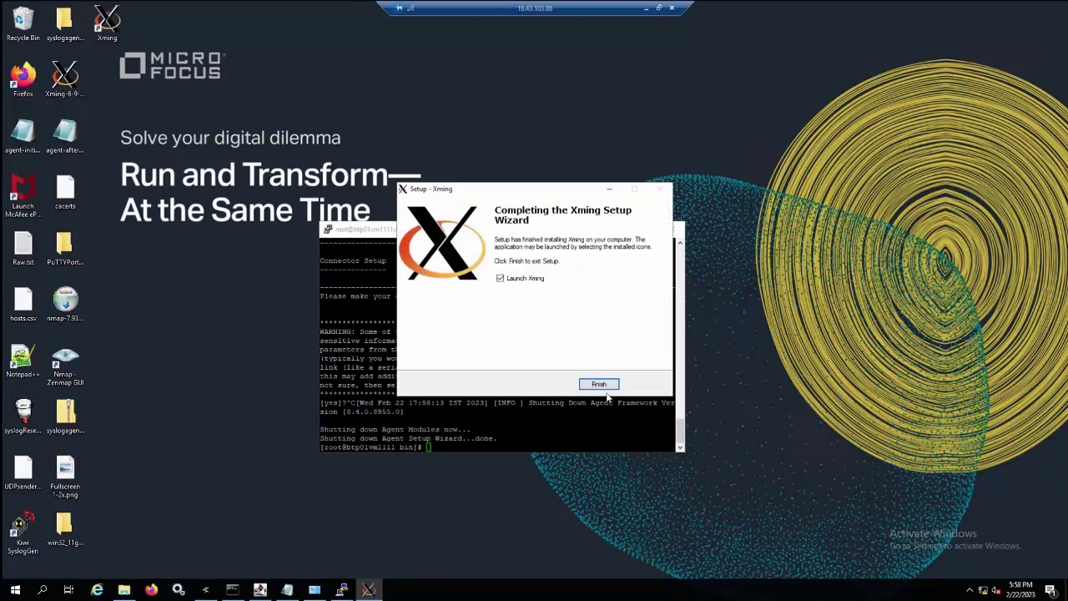
{"action": "left_click", "coordinate": [599, 386]}
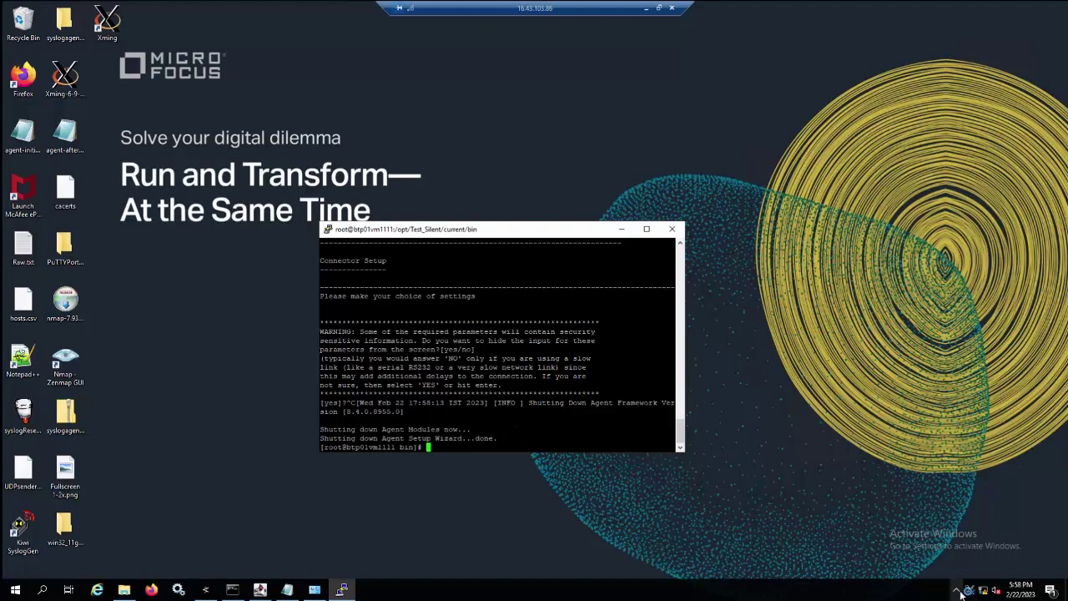
Confirm Xming is running in the tray, then launch PuTTYPortable.exe from the PuTTYPortable folder.
{"action": "left_click", "coordinate": [957, 590]}
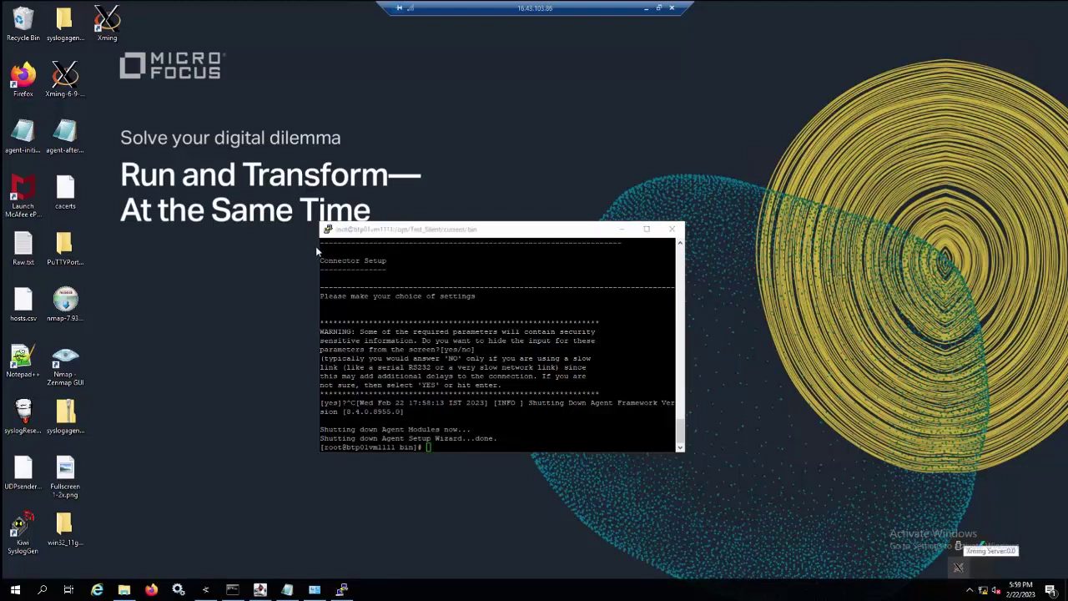
{"action": "left_click", "coordinate": [65, 80]}
{"action": "left_click", "coordinate": [64, 249]}
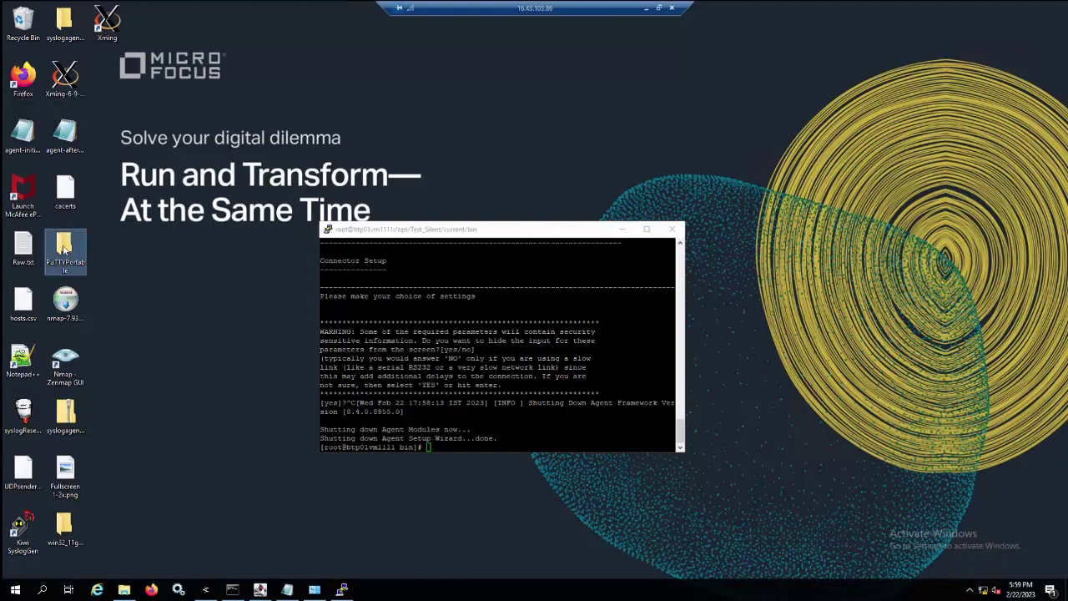
{"action": "double_click", "coordinate": [65, 249]}
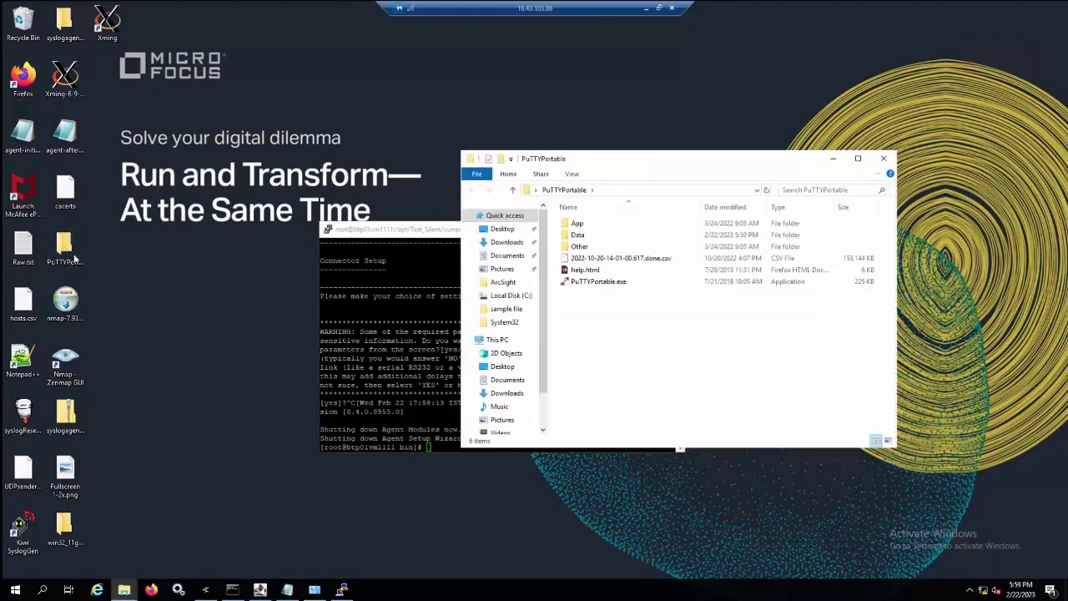
{"action": "left_click", "coordinate": [593, 289]}
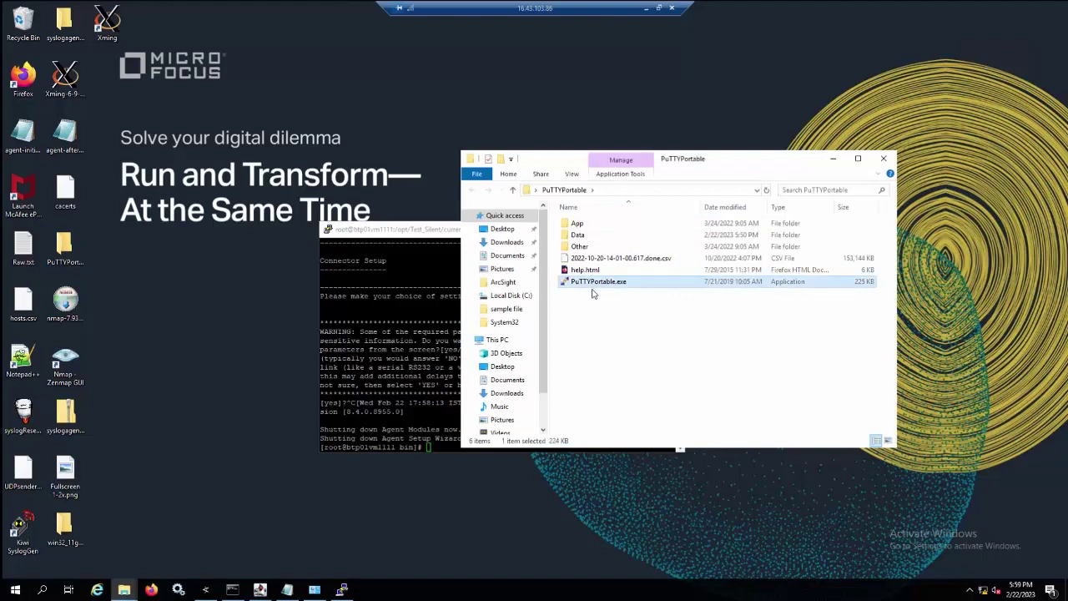
{"action": "double_click", "coordinate": [593, 290]}
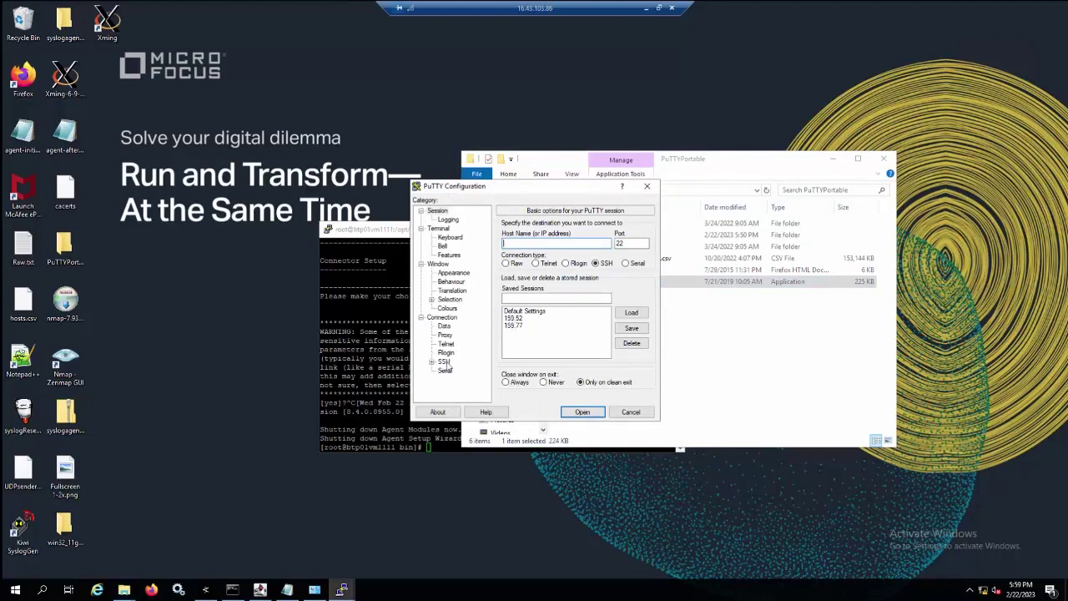
Enable X11 forwarding under Connection > SSH > X11.
{"action": "left_click", "coordinate": [446, 362]}
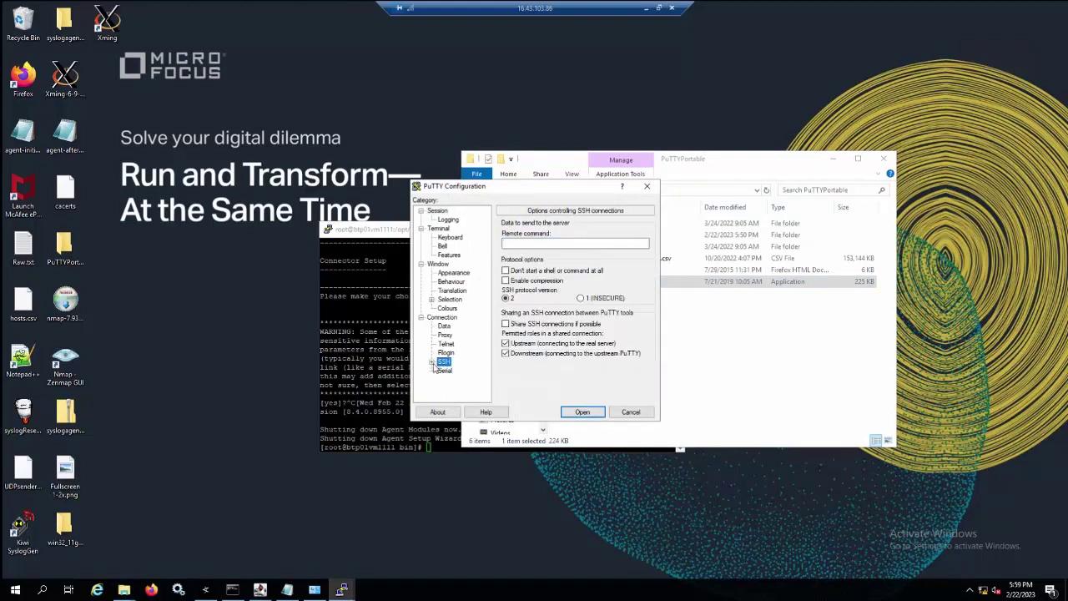
{"action": "left_click", "coordinate": [431, 362]}
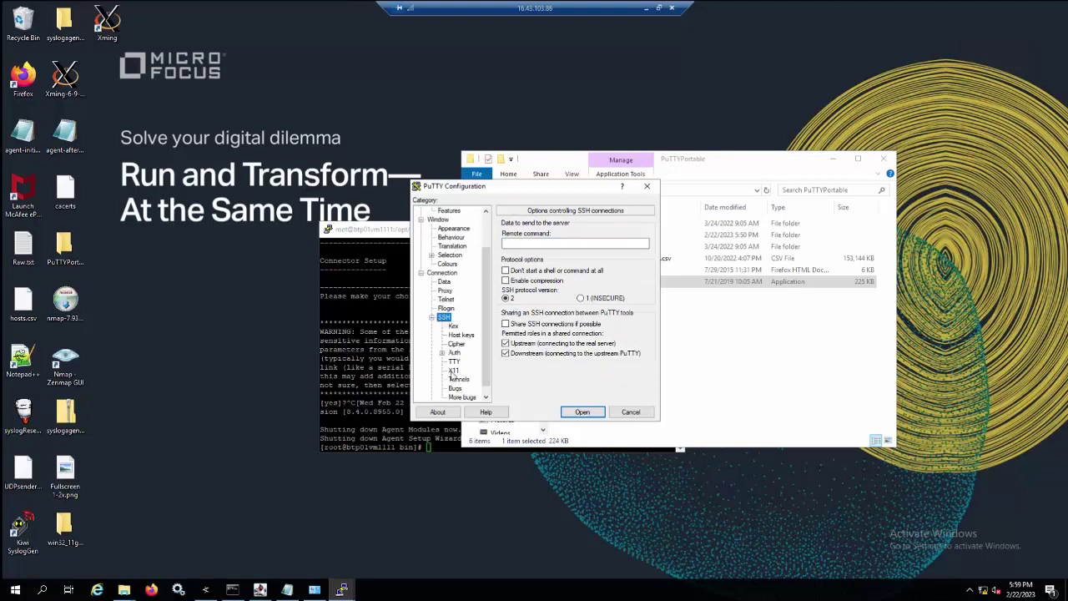
{"action": "left_click", "coordinate": [453, 371]}
{"action": "left_click", "coordinate": [506, 235]}
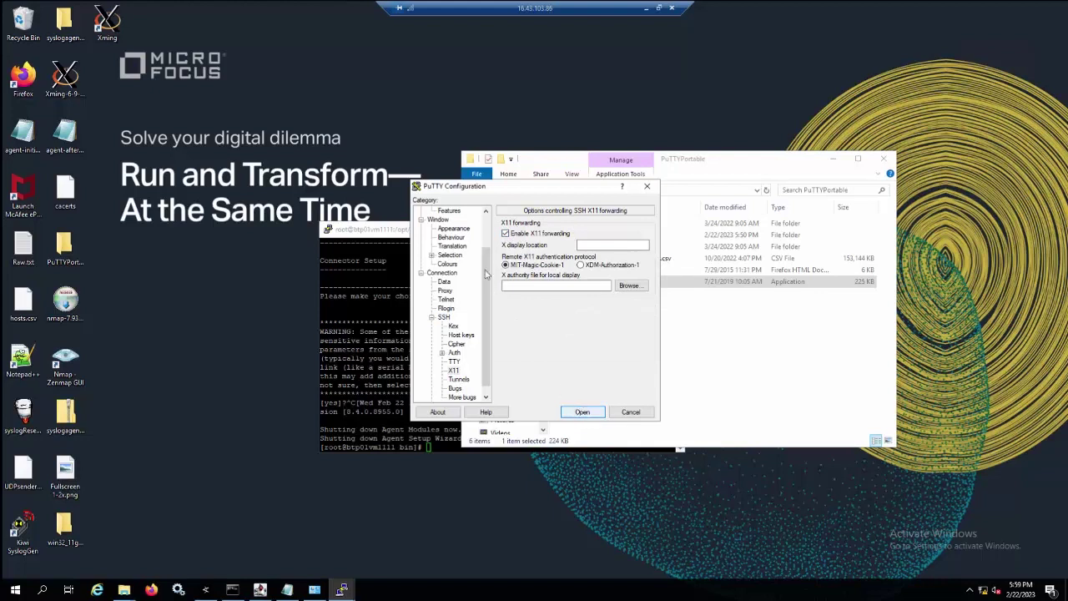
{"action": "left_click_drag", "start_coordinate": [488, 233], "coordinate": [488, 219]}
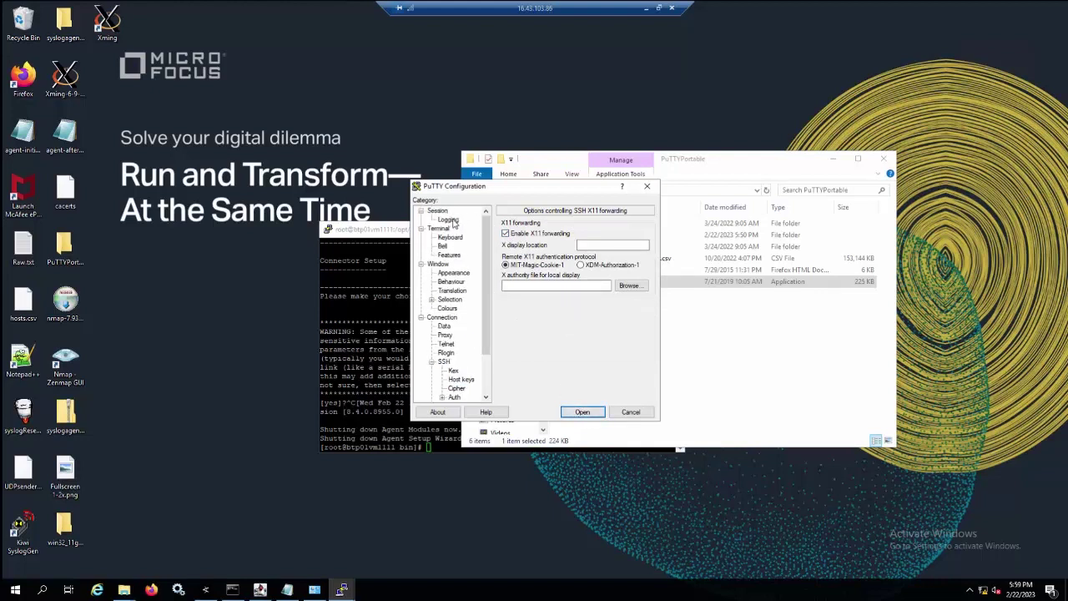
{"action": "left_click", "coordinate": [447, 219]}
{"action": "left_click", "coordinate": [438, 211]}
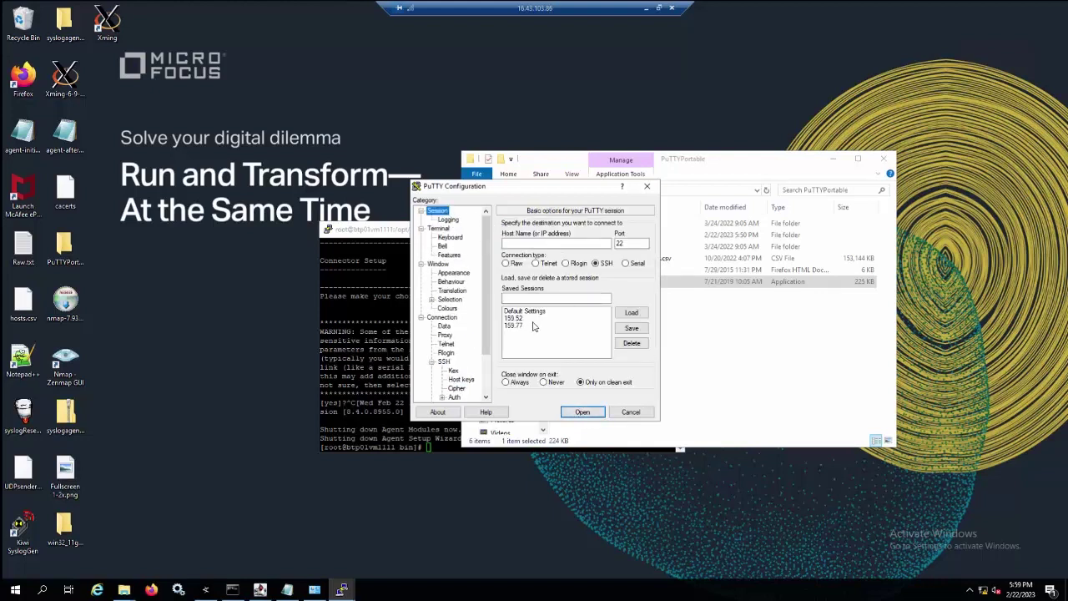
Load the saved session 159.52 for host 15.114.159.52.
{"action": "left_click", "coordinate": [525, 317]}
{"action": "left_click", "coordinate": [549, 244]}
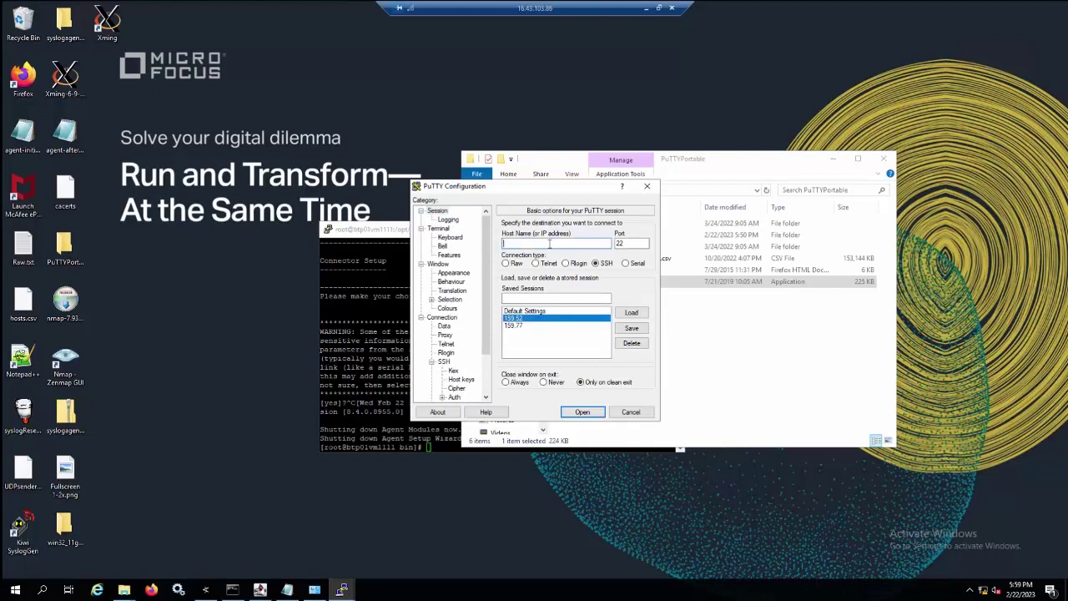
{"action": "left_click", "coordinate": [631, 312]}
{"action": "left_click", "coordinate": [547, 243]}
Make sure X11 forwarding uses display localhost:0.0, then open the connection.
{"action": "scroll", "coordinate": [451, 355], "scroll_direction": "down", "scroll_amount": 2}
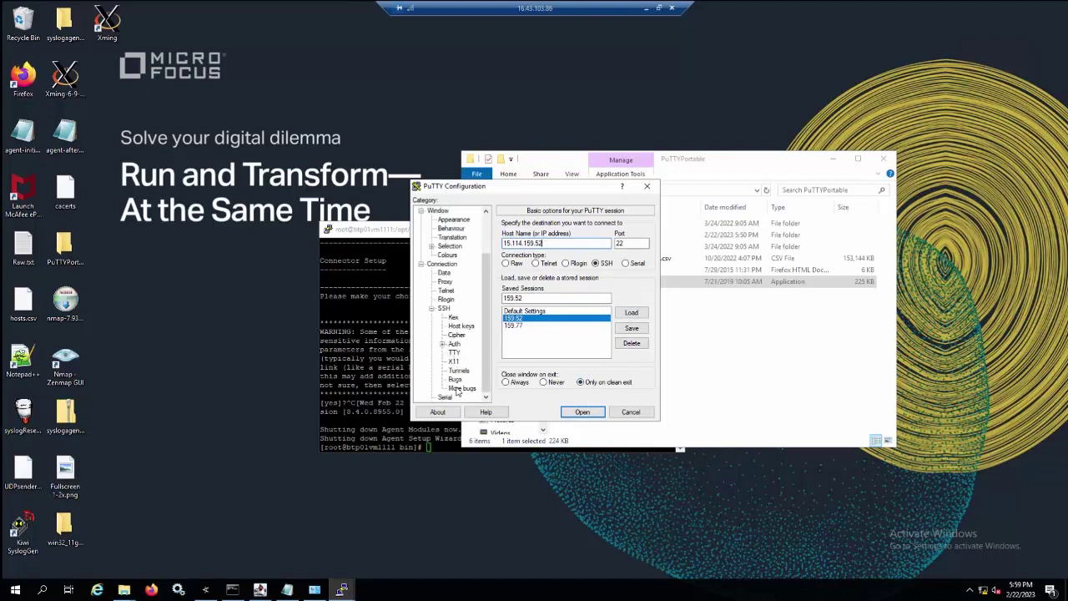
{"action": "left_click", "coordinate": [458, 370]}
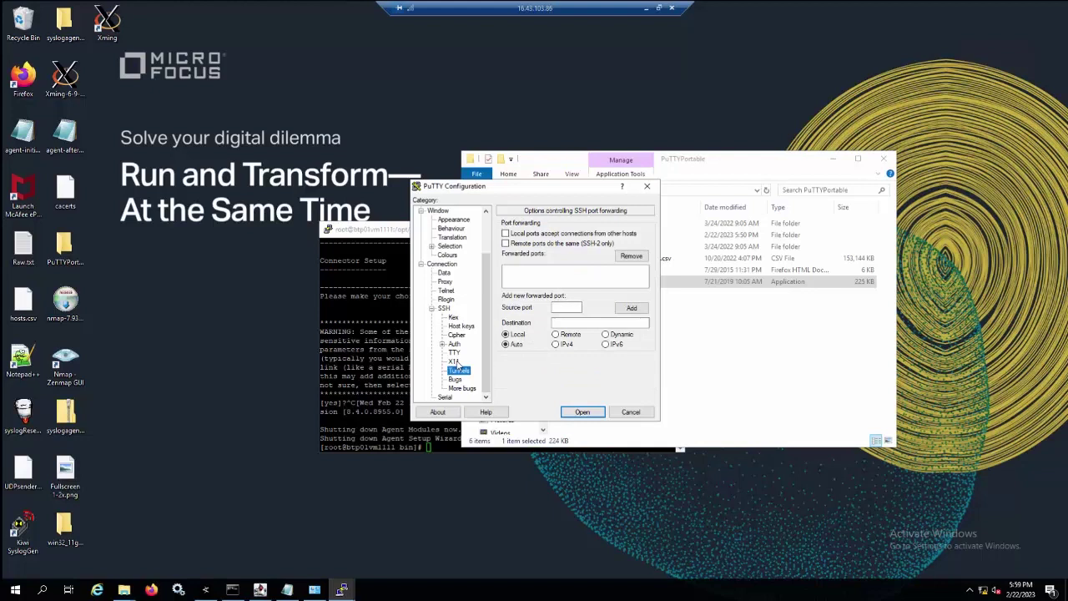
{"action": "left_click", "coordinate": [455, 361]}
{"action": "left_click", "coordinate": [549, 241]}
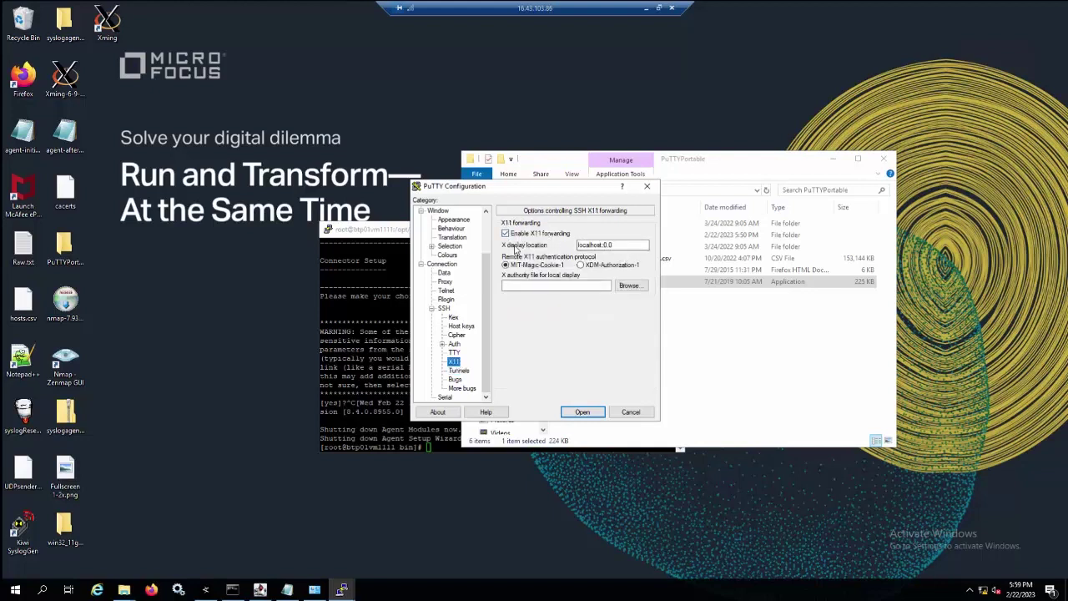
{"action": "left_click", "coordinate": [617, 245]}
{"action": "scroll", "coordinate": [452, 229], "scroll_direction": "up", "scroll_amount": 2}
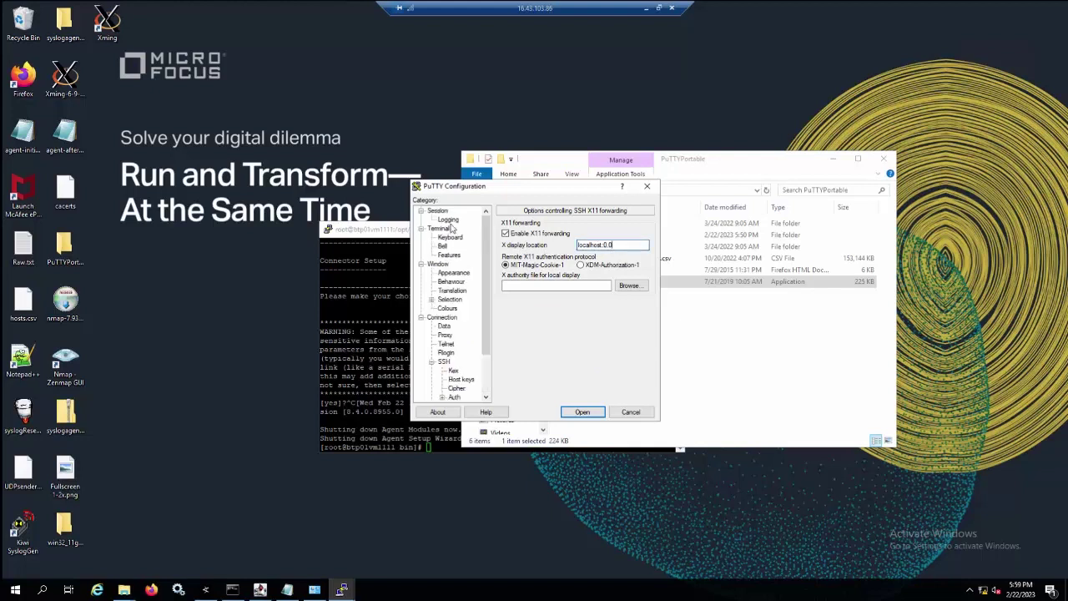
{"action": "left_click", "coordinate": [446, 220]}
{"action": "left_click", "coordinate": [582, 413]}
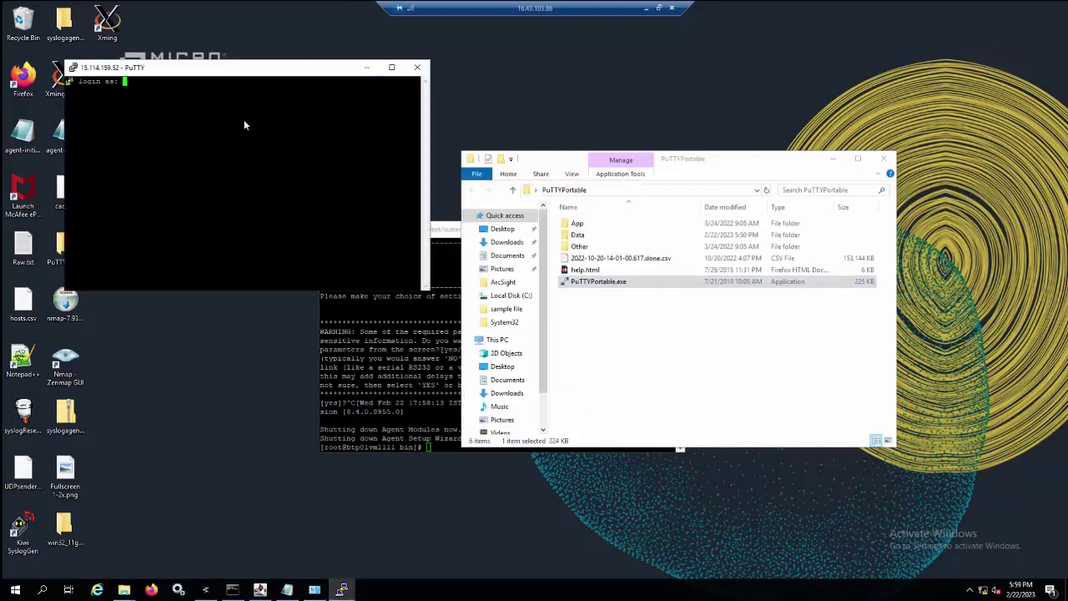
Log in to the server as root with the account password.
{"action": "type", "text": "root"}
{"action": "key", "text": "Return"}
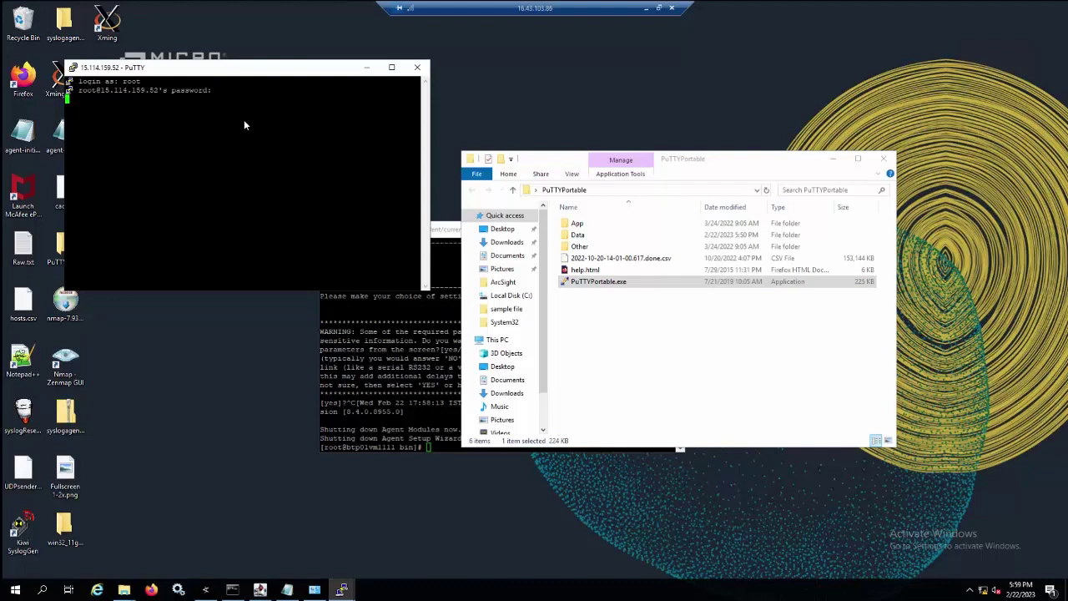
{"action": "key", "text": "Return"}
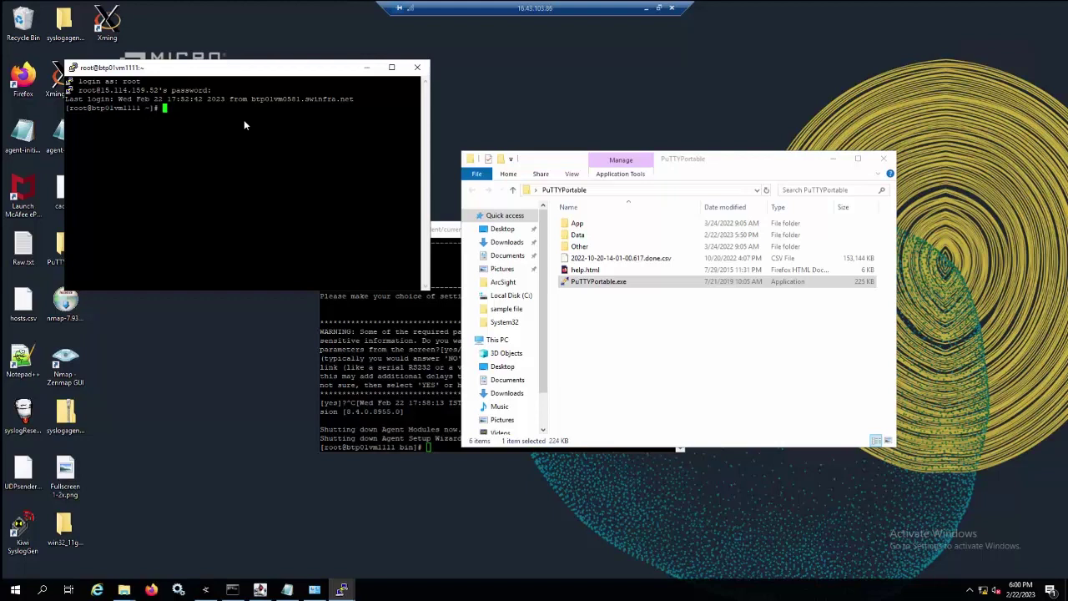
Run xclock and close it, then run xeyes to test X forwarding.
{"action": "type", "text": "xloc"}
{"action": "key", "text": "BackSpace"}
{"action": "key", "text": "BackSpace"}
{"action": "key", "text": "BackSpace"}
{"action": "type", "text": "clock"}
{"action": "key", "text": "Return"}
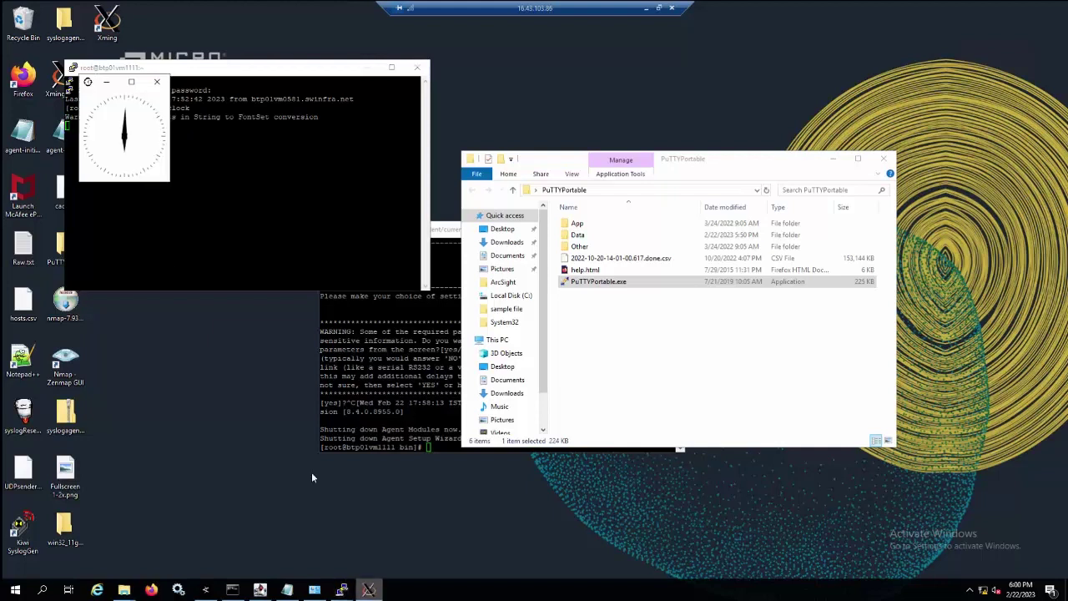
{"action": "left_click", "coordinate": [157, 84]}
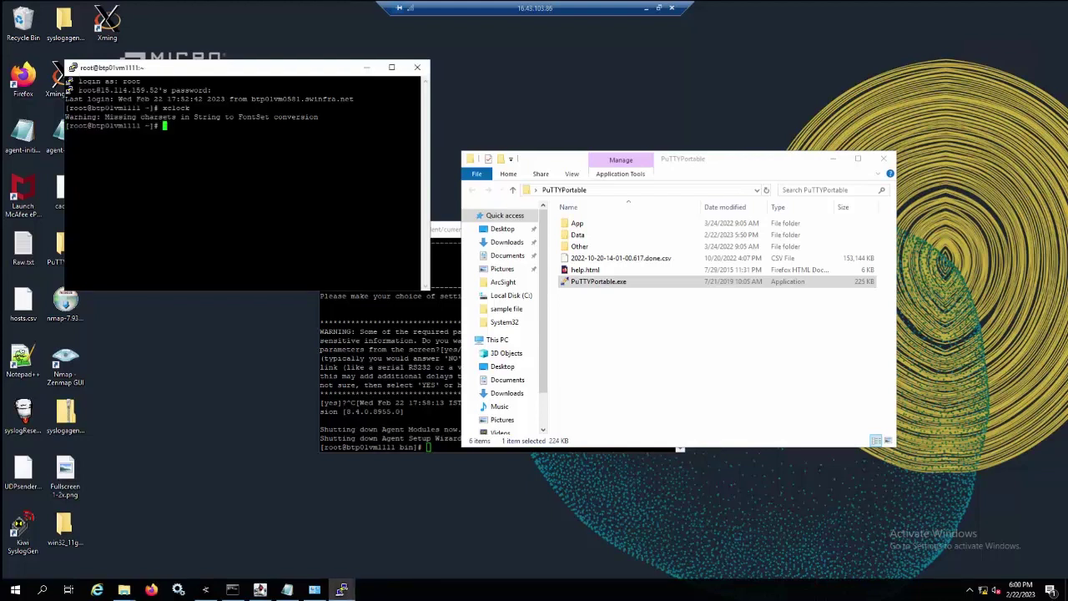
{"action": "type", "text": "x"}
{"action": "type", "text": "ys"}
{"action": "type", "text": "es"}
{"action": "key", "text": "Return"}
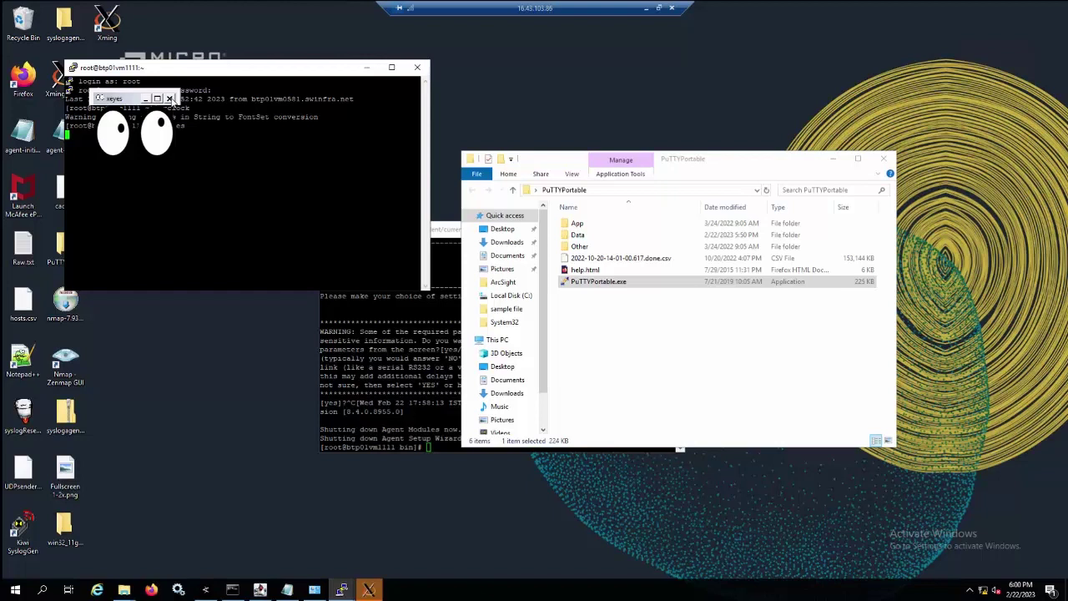
Close xeyes, change into /opt/Test_Silent/current/bin and list its files.
{"action": "left_click", "coordinate": [170, 99]}
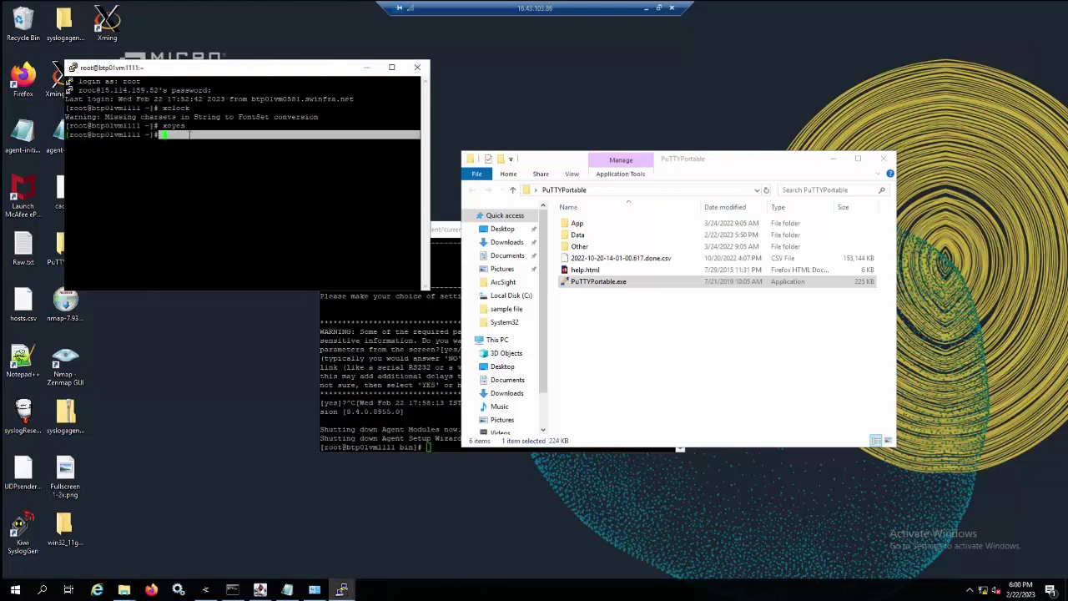
{"action": "type", "text": "cd /opt/"}
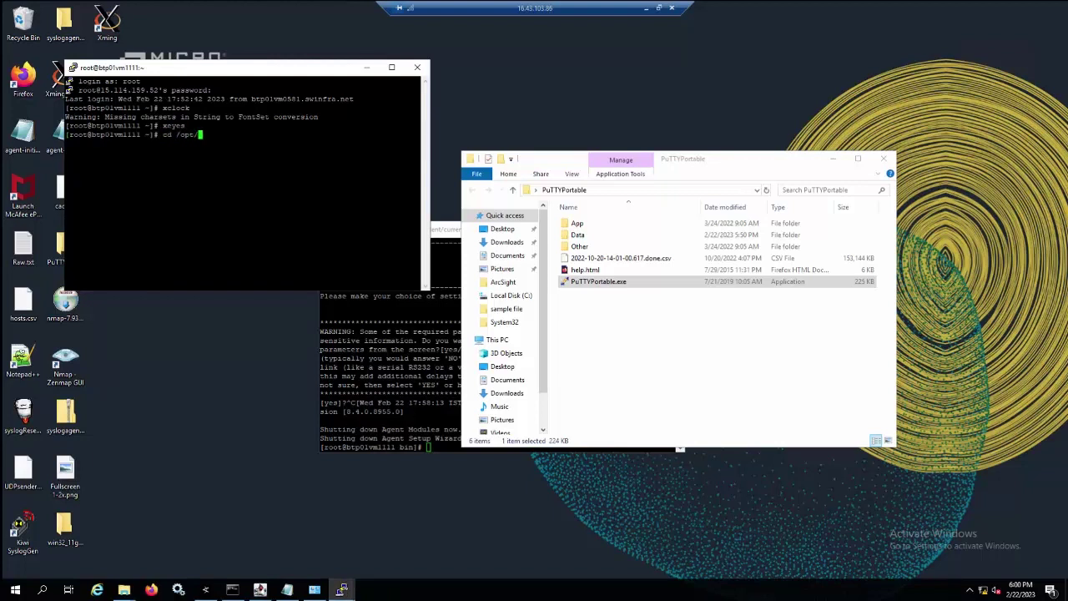
{"action": "type", "text": "T"}
{"action": "key", "text": "Tab"}
{"action": "type", "text": "c"}
{"action": "key", "text": "Tab"}
{"action": "type", "text": "b"}
{"action": "key", "text": "Tab"}
{"action": "key", "text": "Return"}
{"action": "type", "text": "ls"}
{"action": "key", "text": "Return"}
Launch ./runagentsetup.sh -i recorderui to open the graphical Connector Setup wizard.
{"action": "type", "text": "./r"}
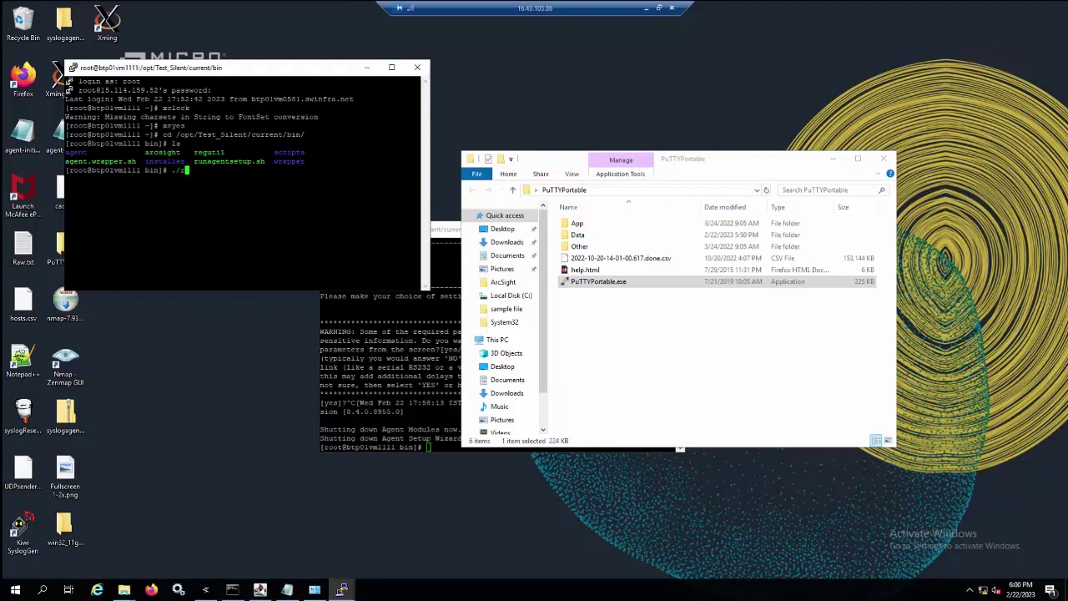
{"action": "type", "text": "u"}
{"action": "key", "text": "Tab"}
{"action": "type", "text": "-i recorderui"}
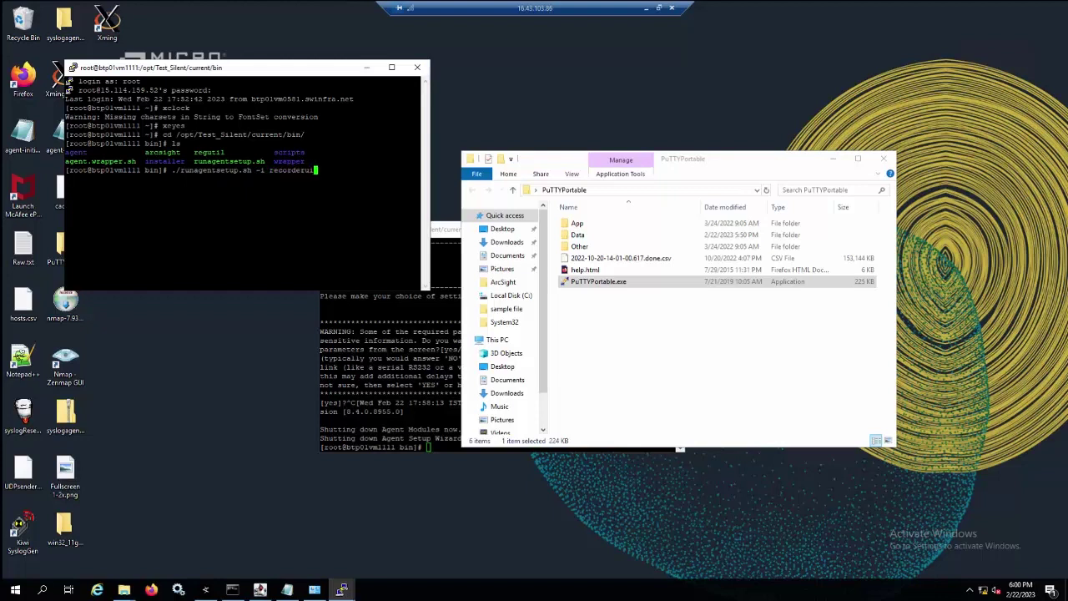
{"action": "key", "text": "Return"}
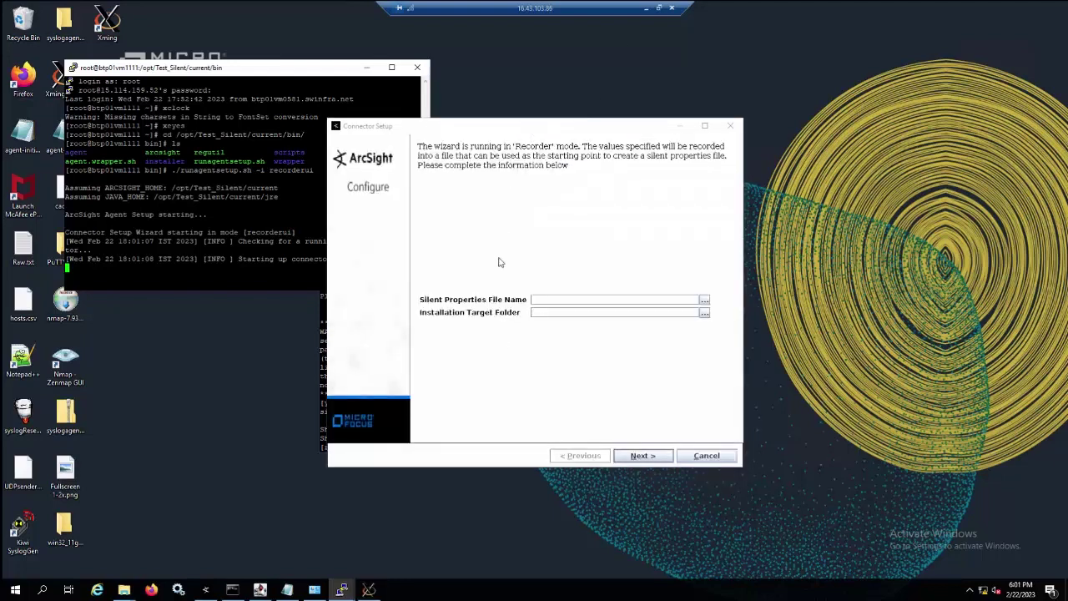
Record the silent properties file Test_Silent with install folder /opt/Test_Silent.
{"action": "left_click", "coordinate": [550, 299]}
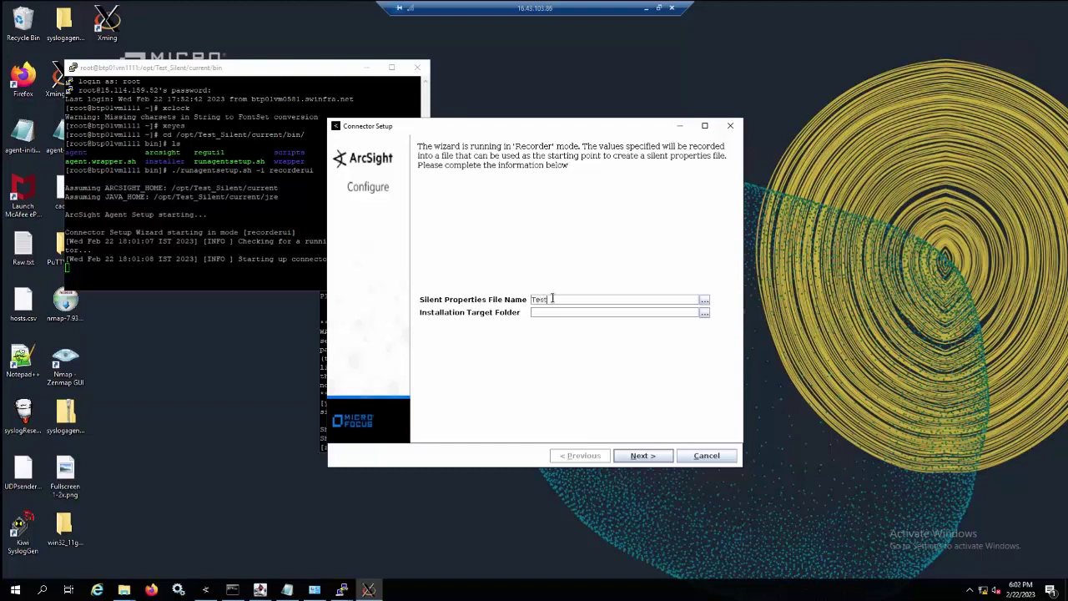
{"action": "type", "text": "ent"}
{"action": "left_click", "coordinate": [556, 314]}
{"action": "type", "text": "/opt/Test_Silent"}
{"action": "left_click", "coordinate": [639, 456]}
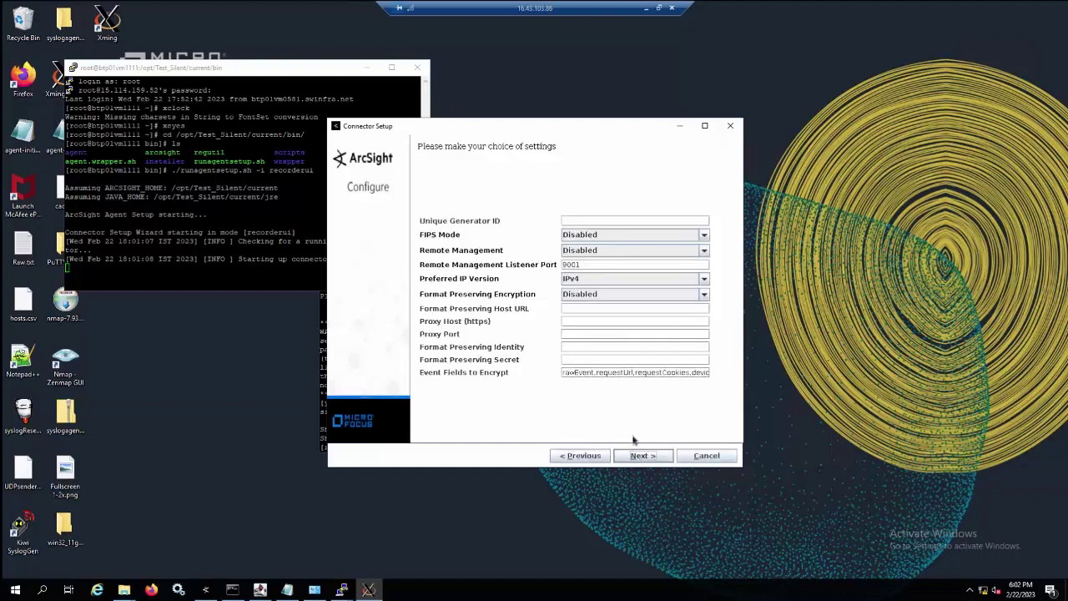
Set the connector's generator ID to 745.
{"action": "left_click", "coordinate": [591, 221]}
{"action": "type", "text": "745"}
{"action": "left_click", "coordinate": [644, 457]}
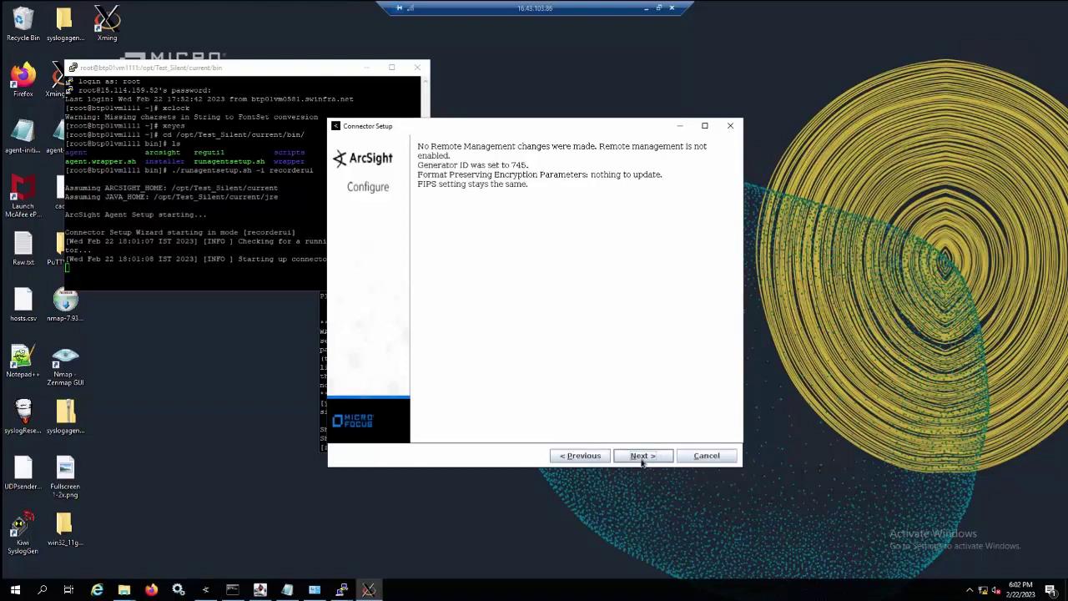
{"action": "left_click", "coordinate": [642, 461]}
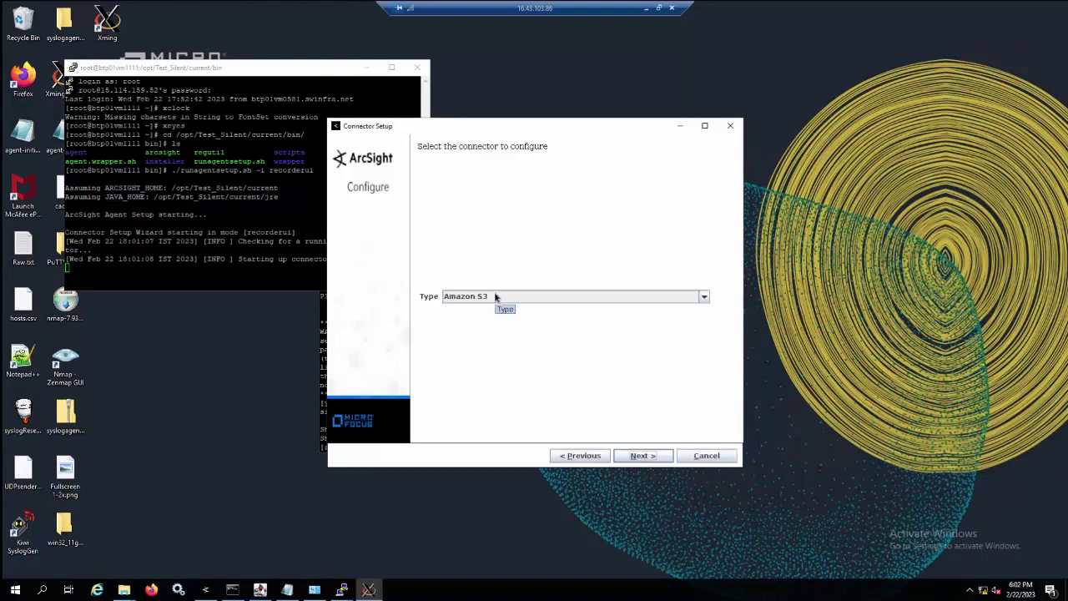
Choose the Syslog Daemon connector type and change its Network Port to 514 after the bind error.
{"action": "left_click", "coordinate": [495, 296]}
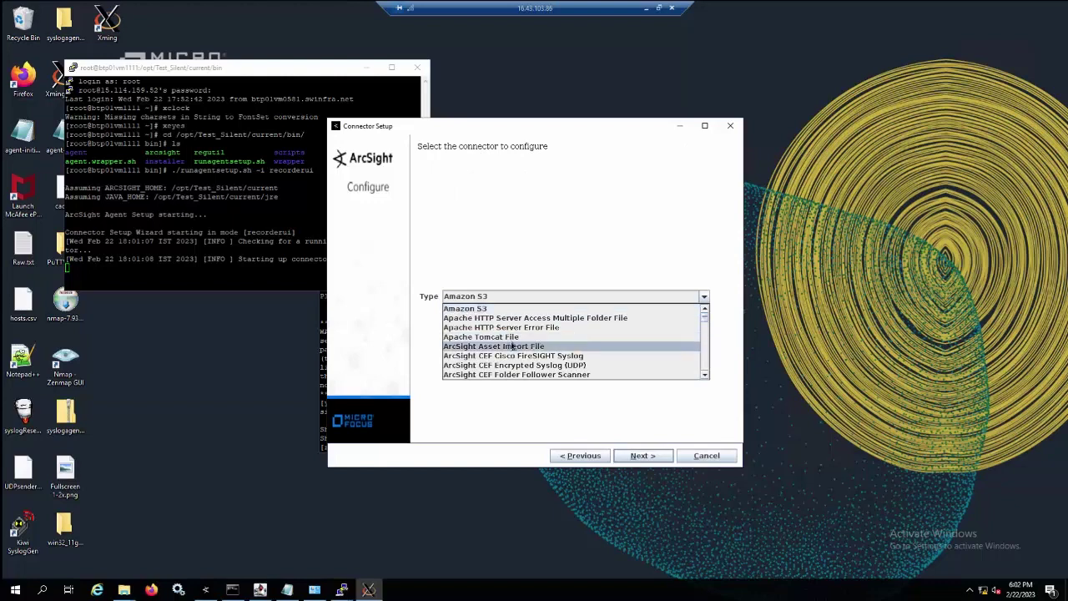
{"action": "scroll", "coordinate": [512, 347], "scroll_direction": "down", "scroll_amount": 15}
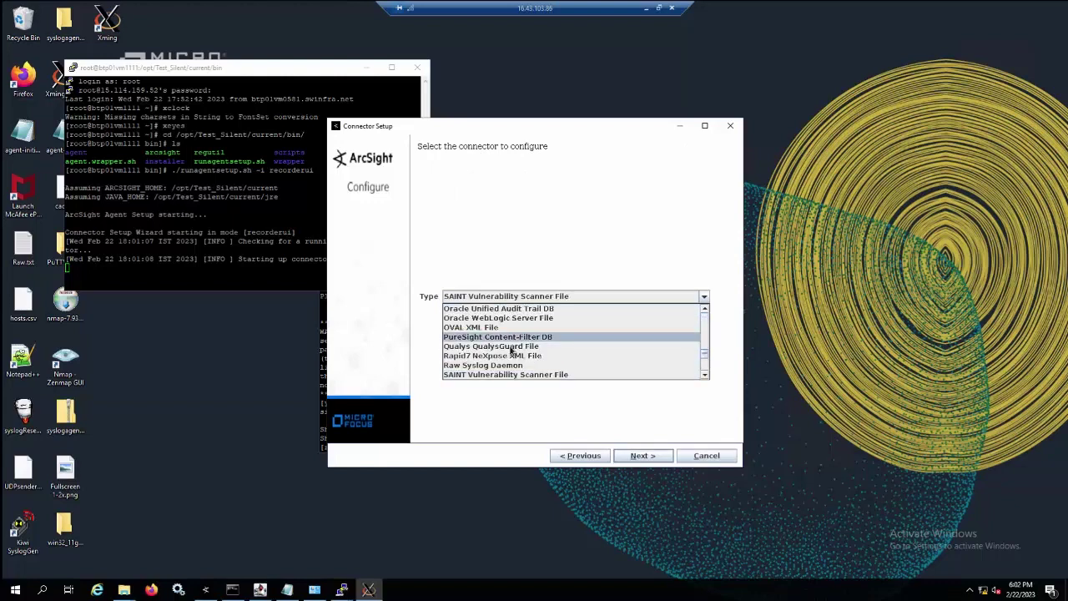
{"action": "scroll", "coordinate": [512, 351], "scroll_direction": "down", "scroll_amount": 3}
{"action": "scroll", "coordinate": [509, 354], "scroll_direction": "down", "scroll_amount": 3}
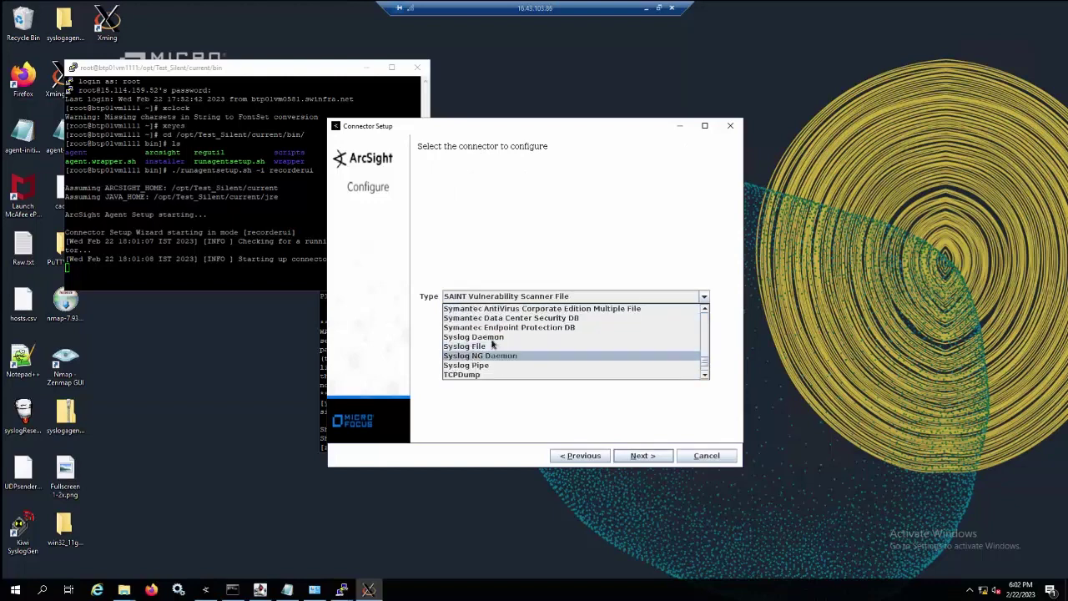
{"action": "left_click", "coordinate": [639, 455]}
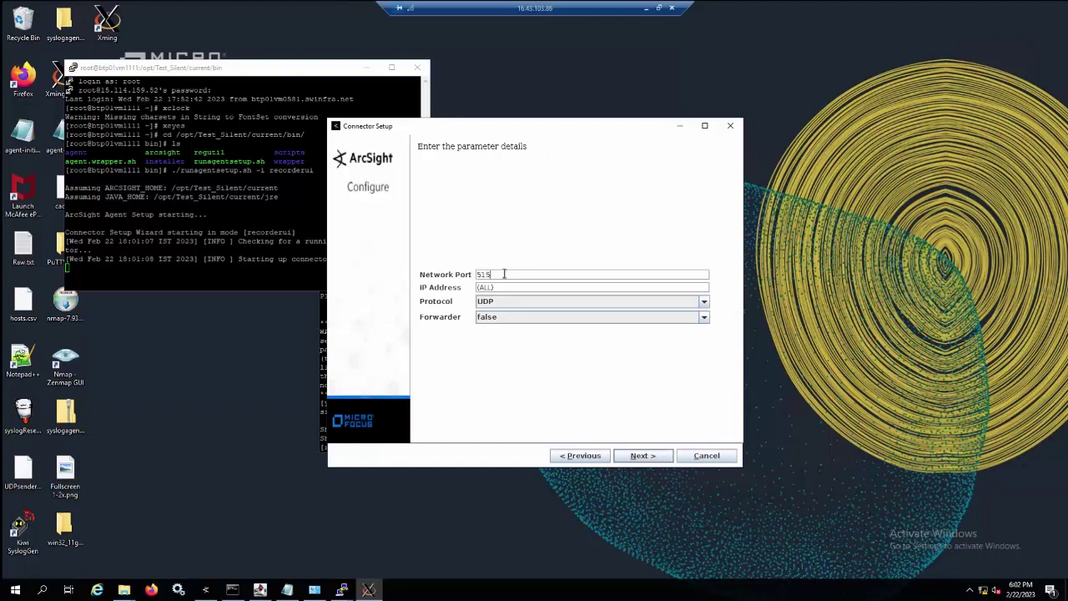
{"action": "left_click", "coordinate": [641, 457]}
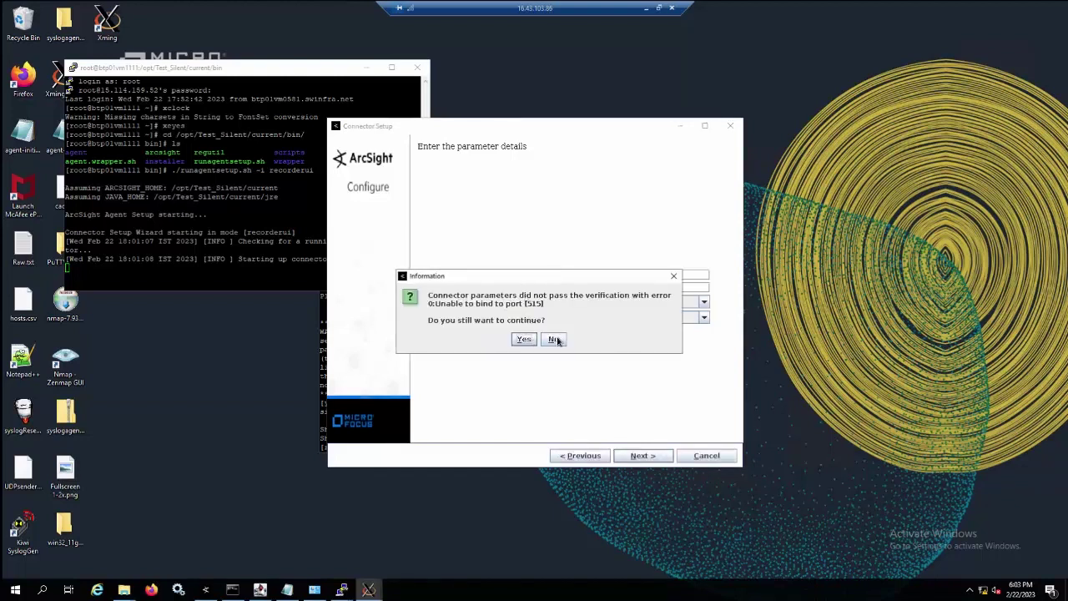
{"action": "left_click", "coordinate": [554, 340]}
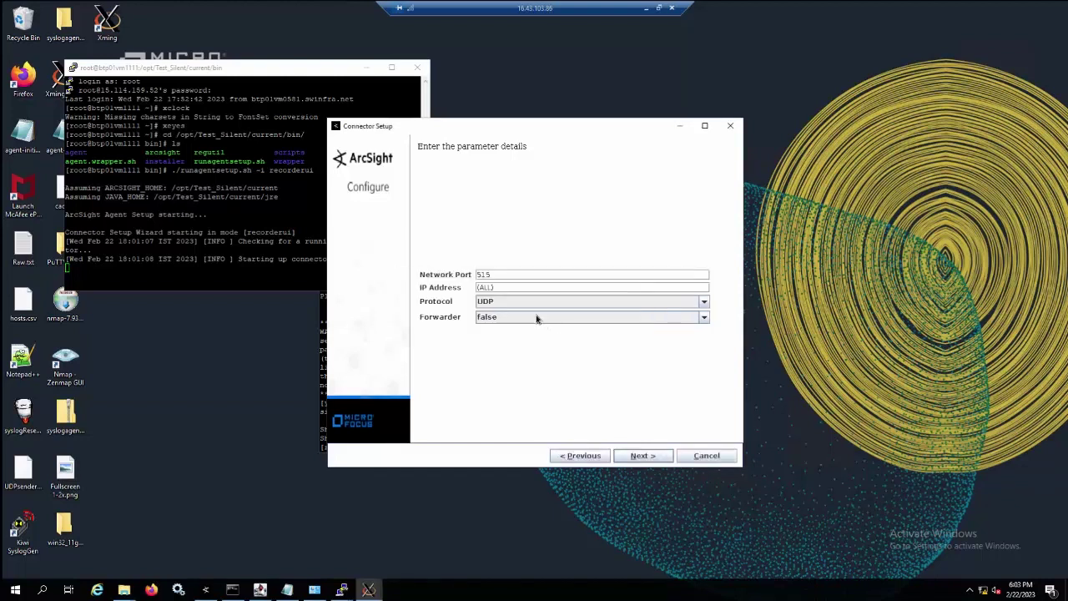
{"action": "left_click", "coordinate": [508, 276]}
{"action": "key", "text": "BackSpace"}
{"action": "type", "text": "4"}
{"action": "left_click", "coordinate": [641, 459]}
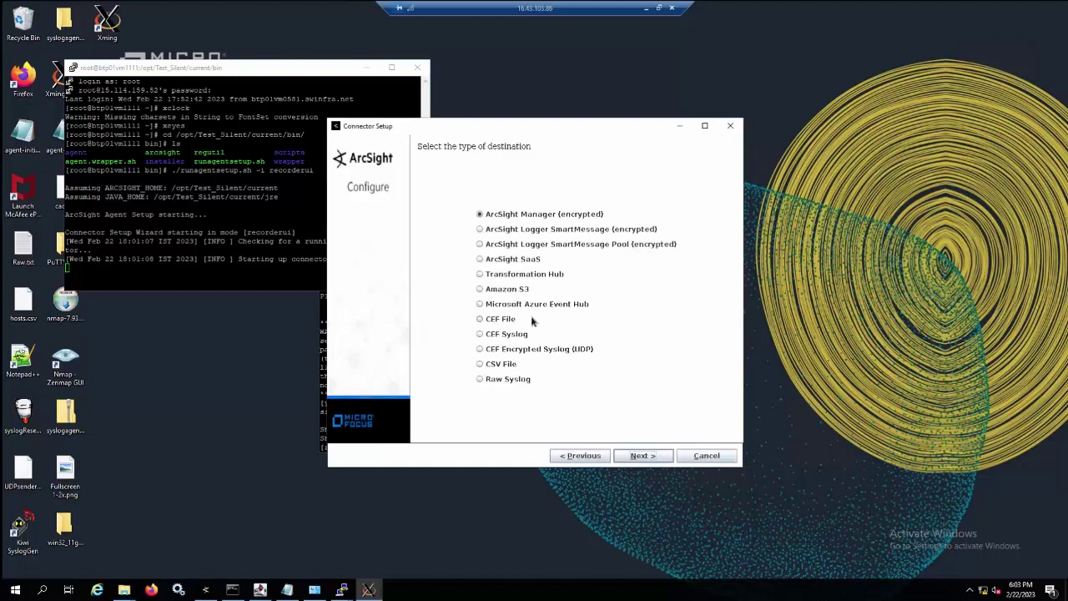
Point the ArcSight Manager destination at host btp01vm1163 (swinfra.net) with user admin and its password.
{"action": "left_click", "coordinate": [637, 458]}
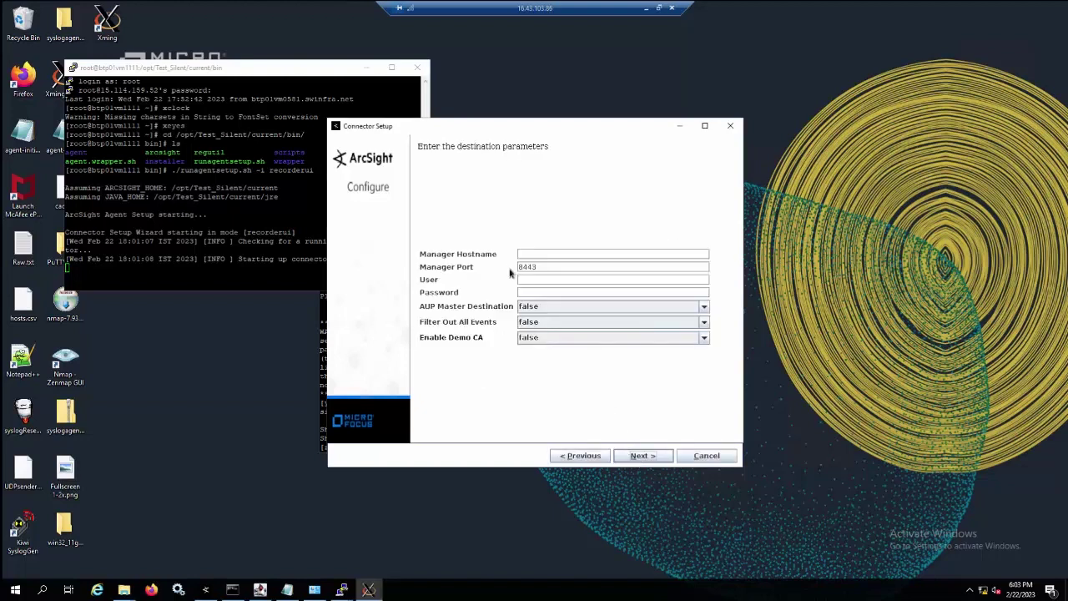
{"action": "left_click", "coordinate": [557, 254]}
{"action": "type", "text": "btp01vm1163."}
{"action": "type", "text": "swinfra."}
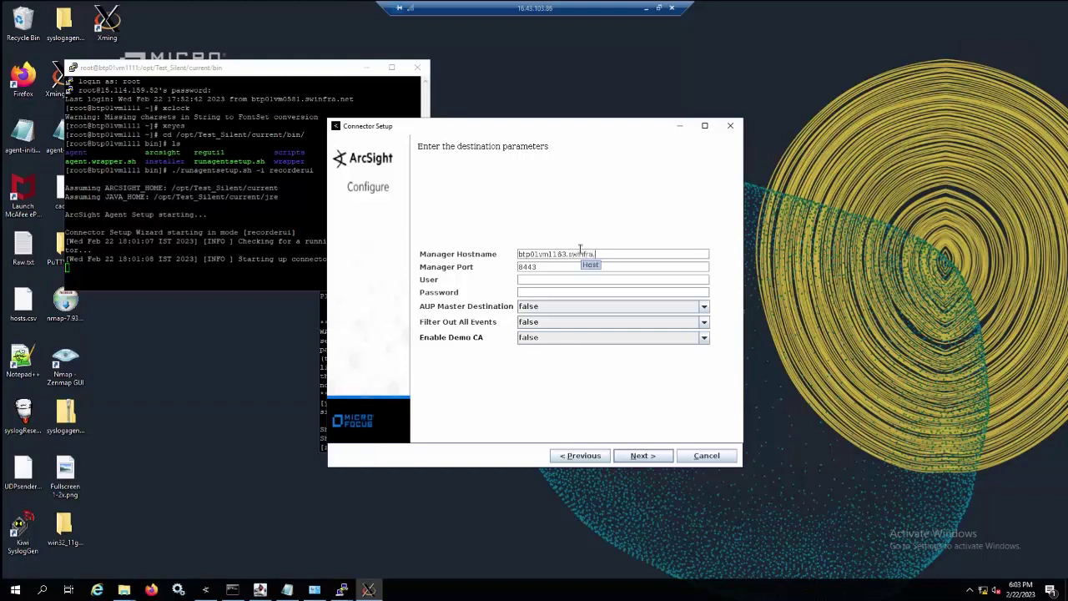
{"action": "type", "text": "net"}
{"action": "left_click", "coordinate": [572, 279]}
{"action": "type", "text": "admin"}
{"action": "key", "text": "Tab"}
{"action": "type", "text": "**********"}
{"action": "key", "text": "Return"}
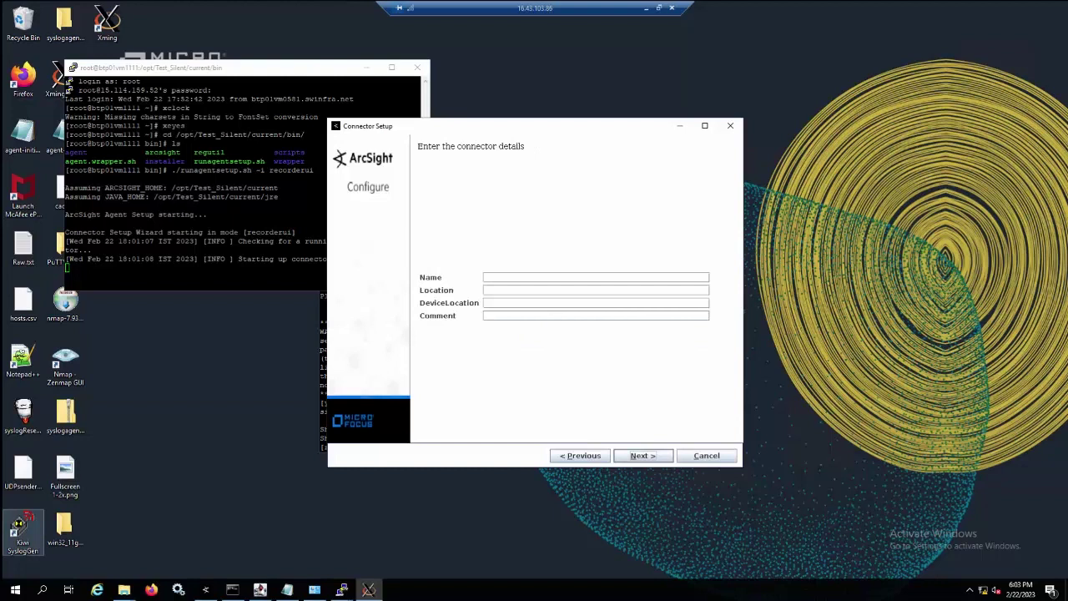
{"action": "left_click", "coordinate": [579, 455]}
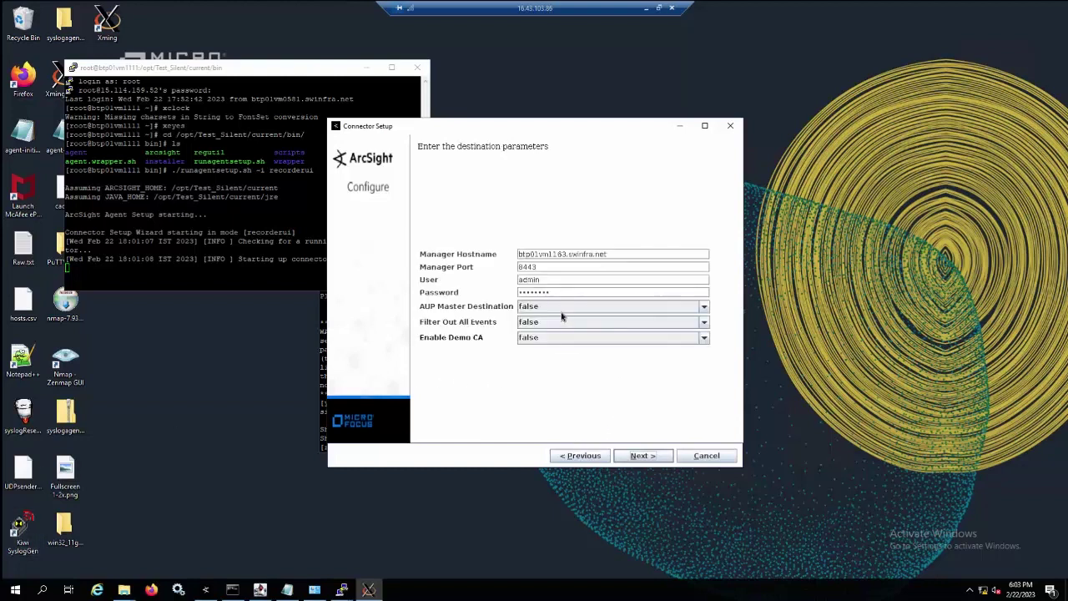
{"action": "double_click", "coordinate": [566, 292]}
{"action": "type", "text": "********"}
{"action": "left_click", "coordinate": [640, 455]}
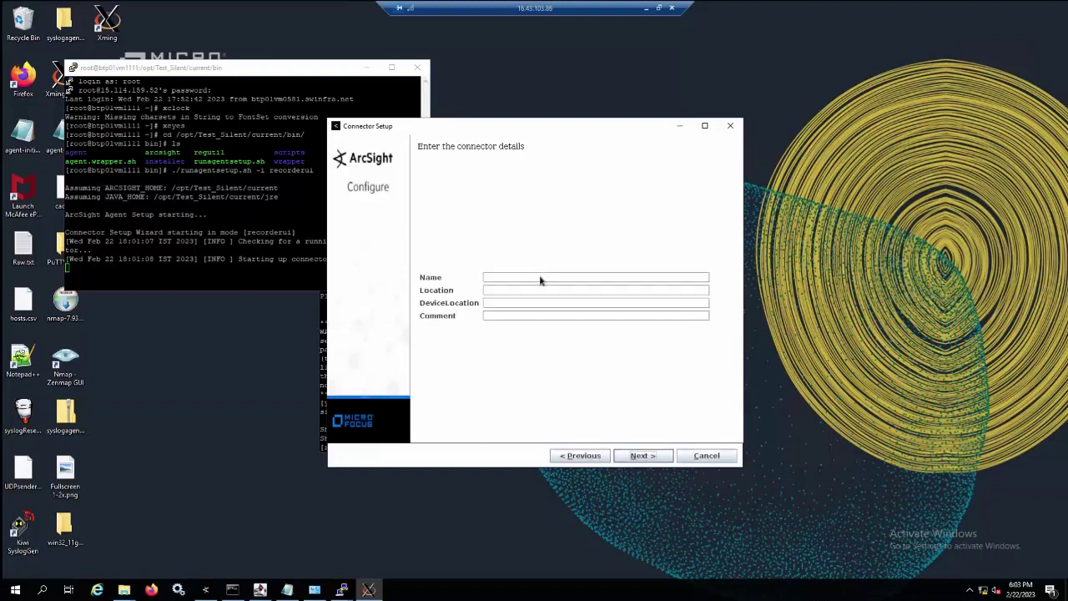
Name the connector Test_Silent with location HCM and import the manager certificate.
{"action": "left_click", "coordinate": [540, 278]}
{"action": "type", "text": "Test_Silent"}
{"action": "key", "text": "Tab"}
{"action": "type", "text": "HCM"}
{"action": "left_click", "coordinate": [633, 459]}
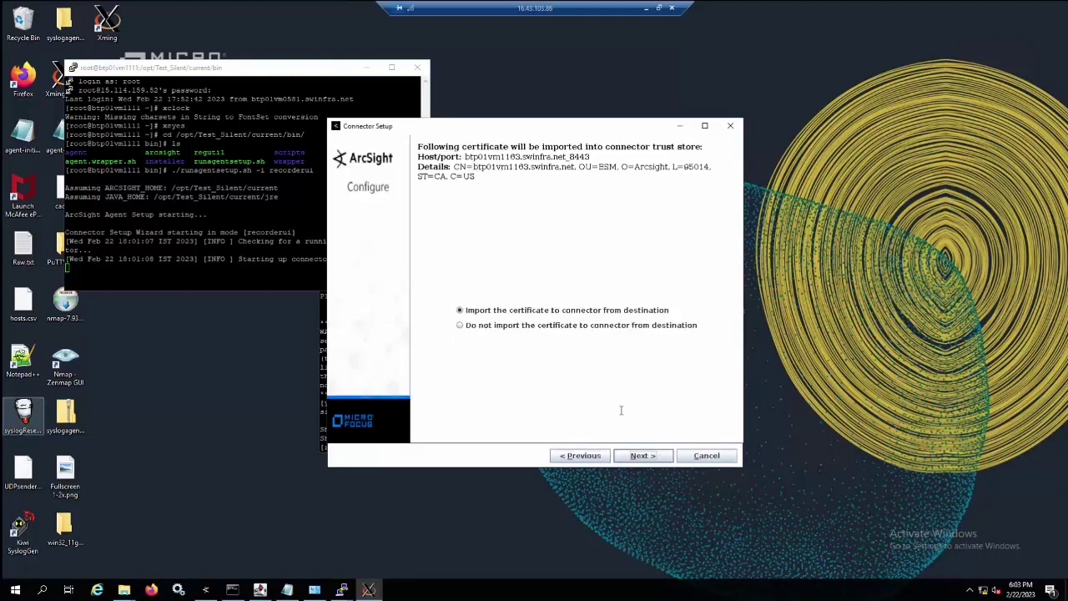
{"action": "left_click", "coordinate": [649, 456]}
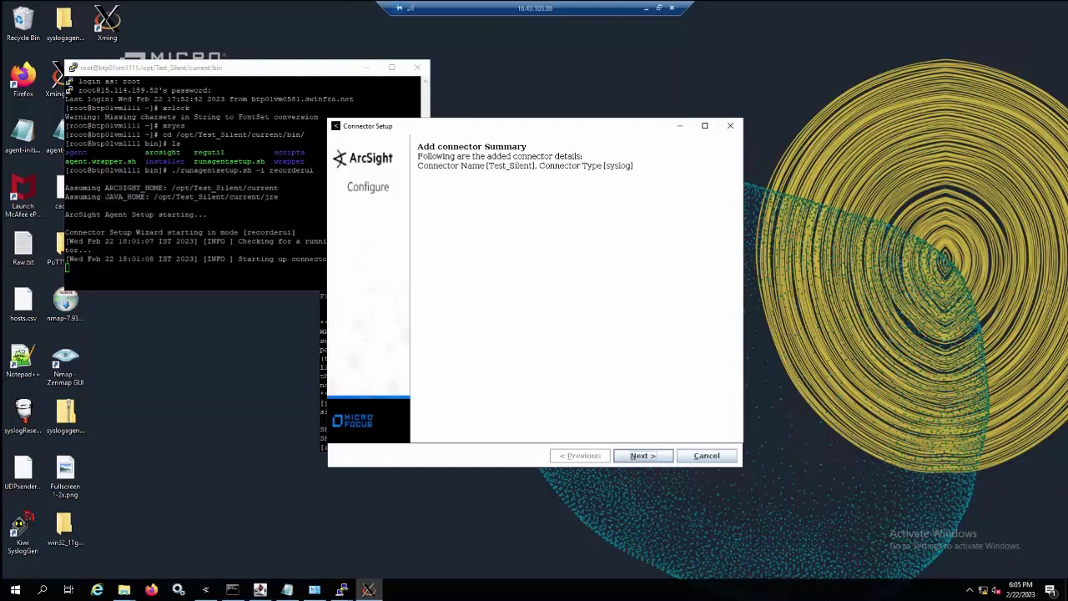
Keep the connector as a standalone application and choose to exit the wizard.
{"action": "left_click", "coordinate": [641, 455]}
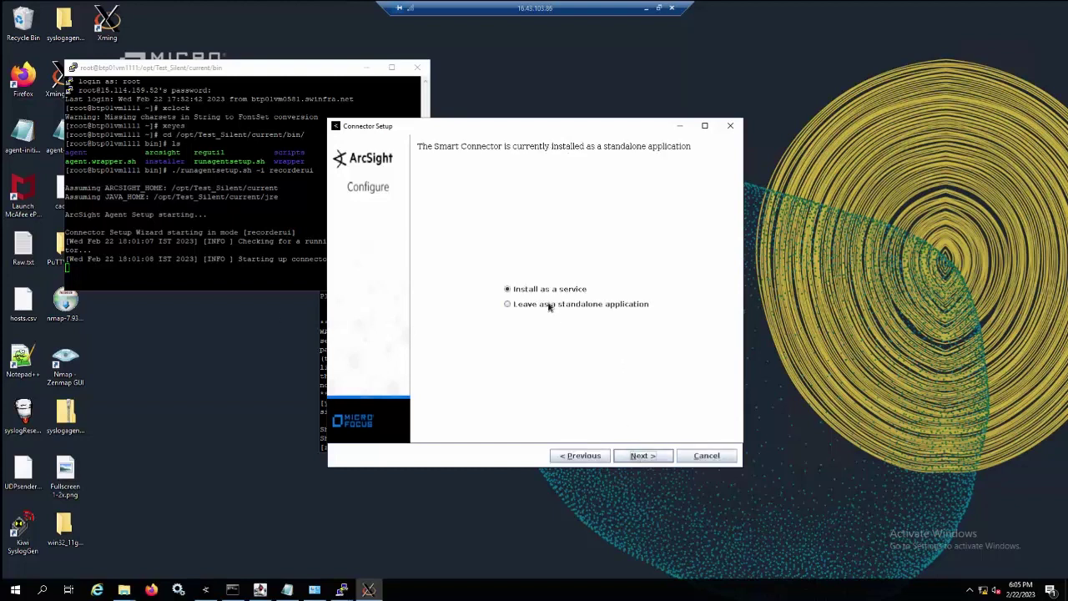
{"action": "left_click", "coordinate": [549, 306]}
{"action": "left_click", "coordinate": [643, 456]}
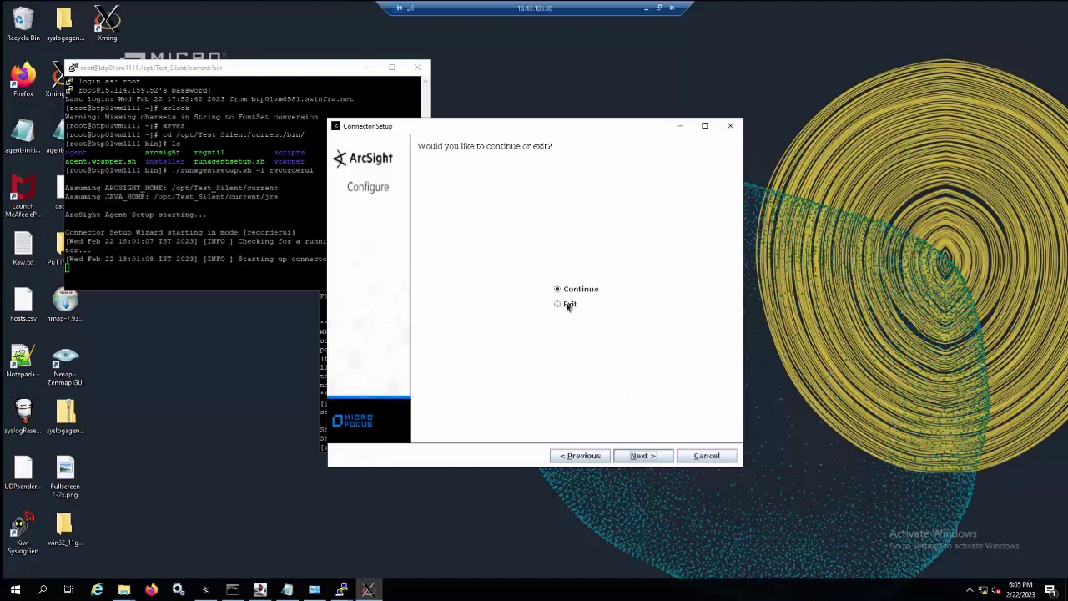
{"action": "key", "text": "Down"}
Exit the setup wizard and move into /opt/Test_Silent/current, listing its contents.
{"action": "left_click", "coordinate": [640, 456]}
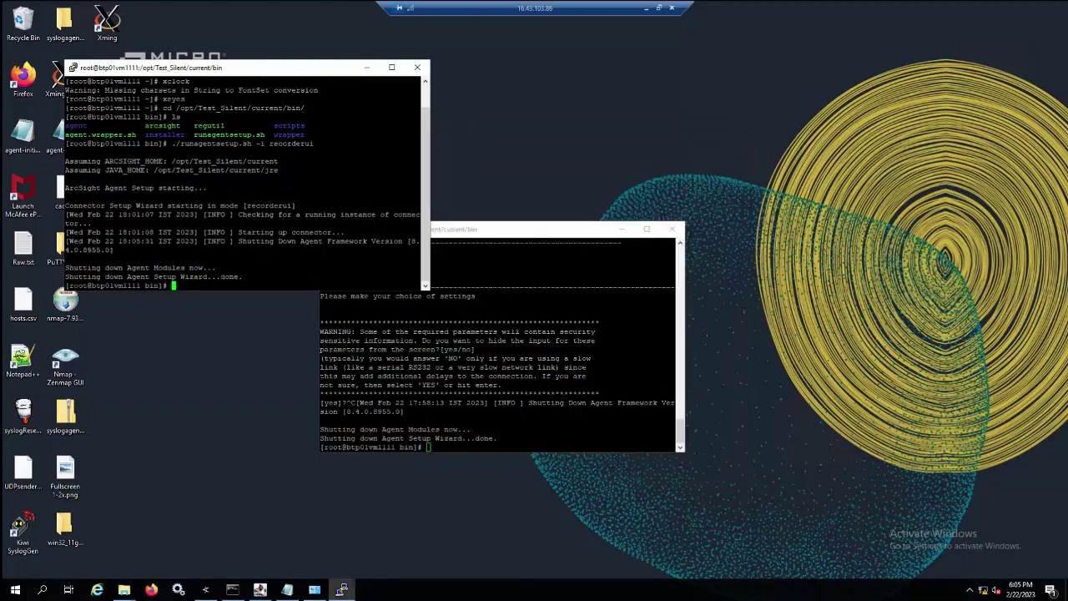
{"action": "type", "text": "cd /opt/T"}
{"action": "key", "text": "Tab"}
{"action": "key", "text": "Return"}
{"action": "type", "text": "ls"}
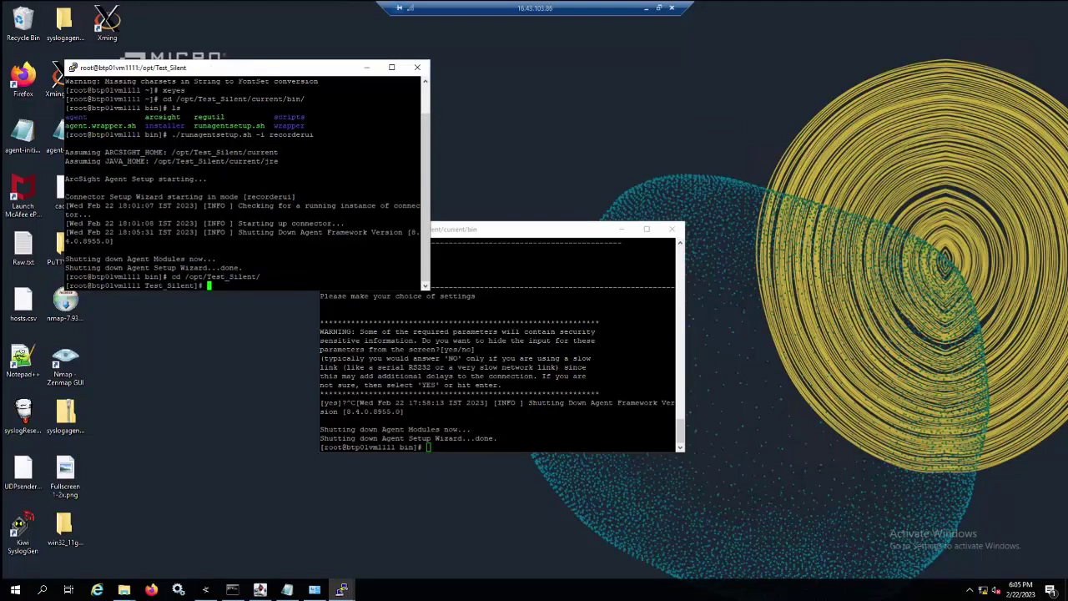
{"action": "key", "text": "Return"}
{"action": "type", "text": "cd c"}
{"action": "key", "text": "Tab"}
{"action": "key", "text": "Return"}
{"action": "type", "text": "ls"}
{"action": "key", "text": "Return"}
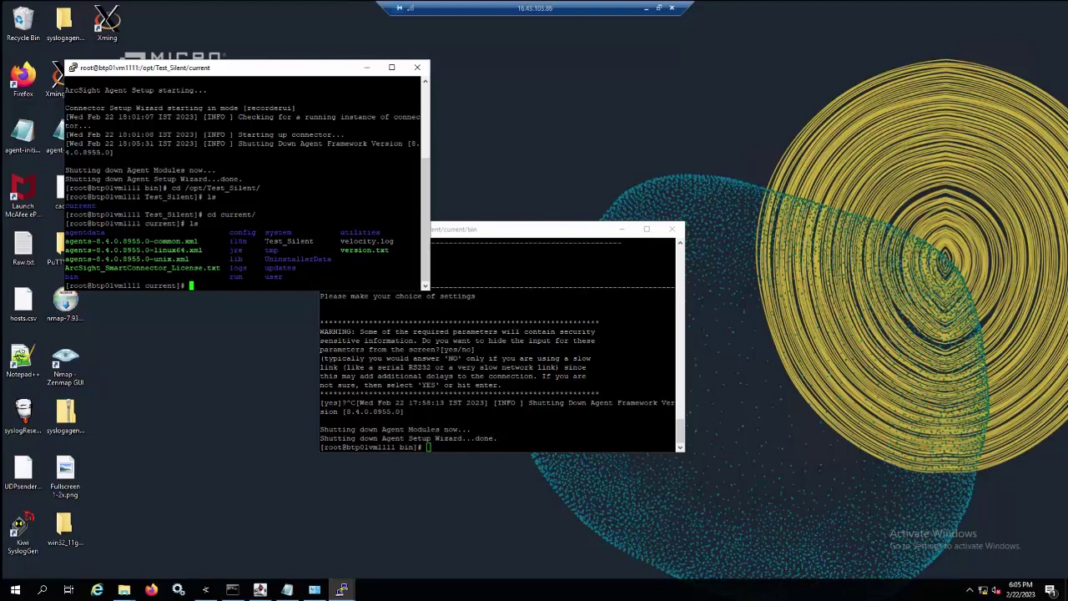
Print the Test_Silent file with cat, review its USER_INSTALL_DIR and agent setup properties lines, then bring up ArcSight Console.
{"action": "left_click_drag", "start_coordinate": [265, 241], "coordinate": [314, 242]}
{"action": "type", "text": "cat"}
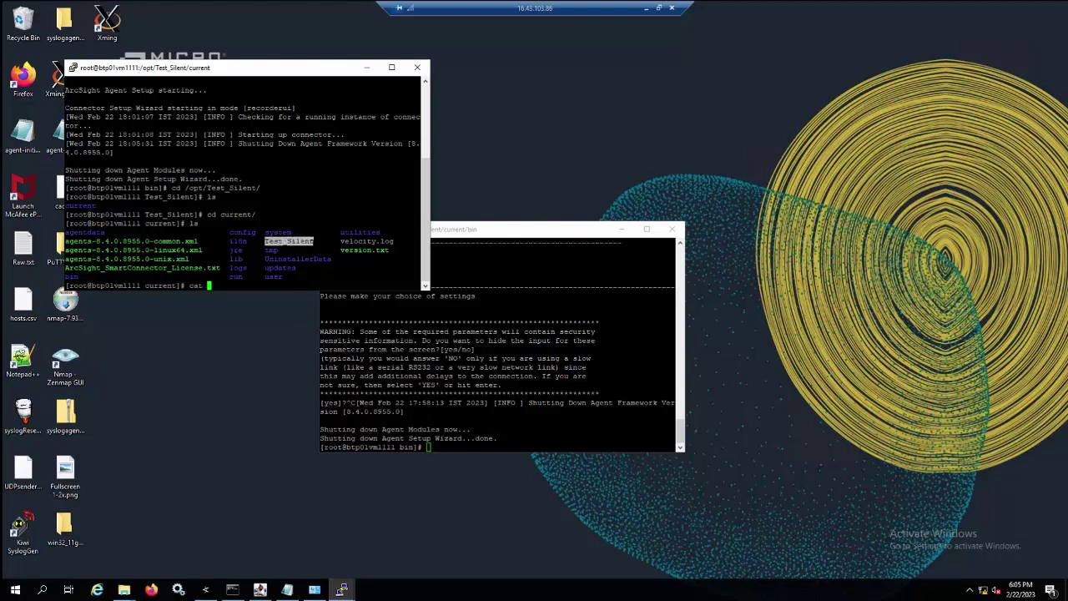
{"action": "type", "text": "Test_Silent"}
{"action": "key", "text": "Return"}
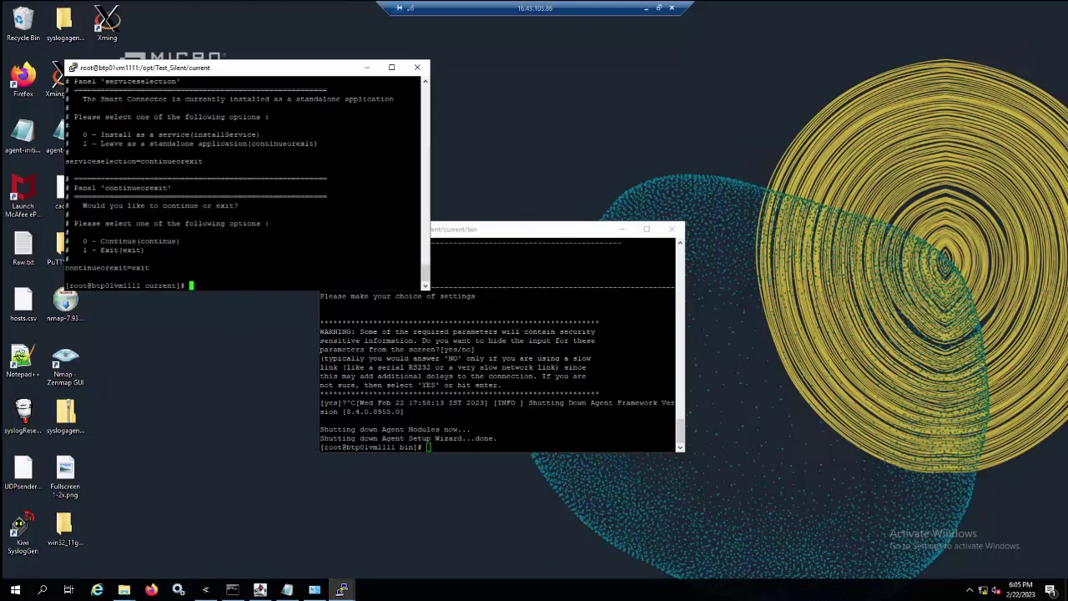
{"action": "scroll", "coordinate": [246, 180], "scroll_direction": "up", "scroll_amount": 10}
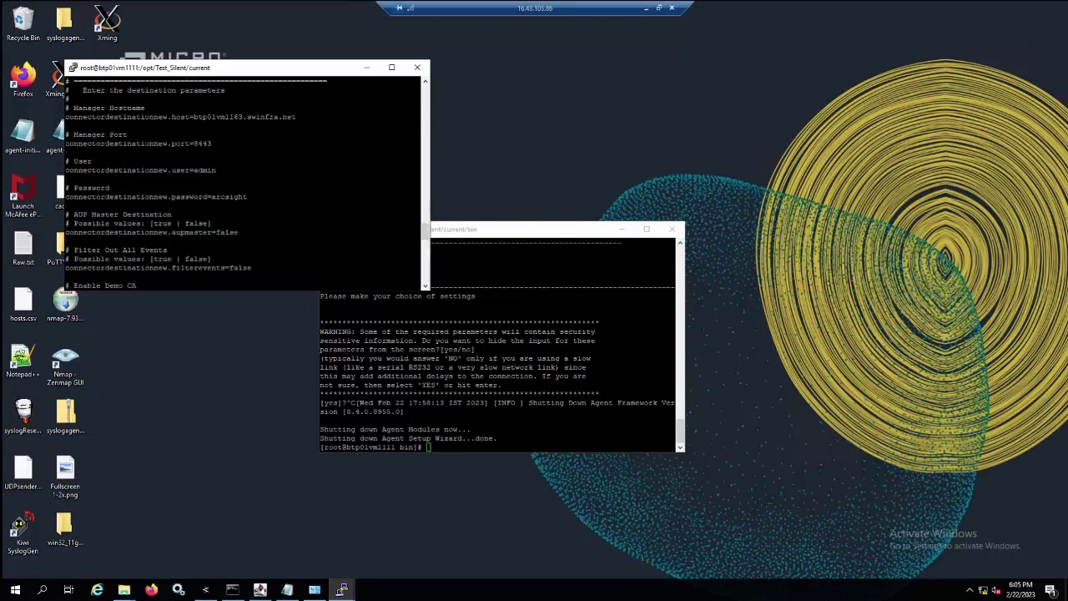
{"action": "scroll", "coordinate": [247, 179], "scroll_direction": "up", "scroll_amount": 8}
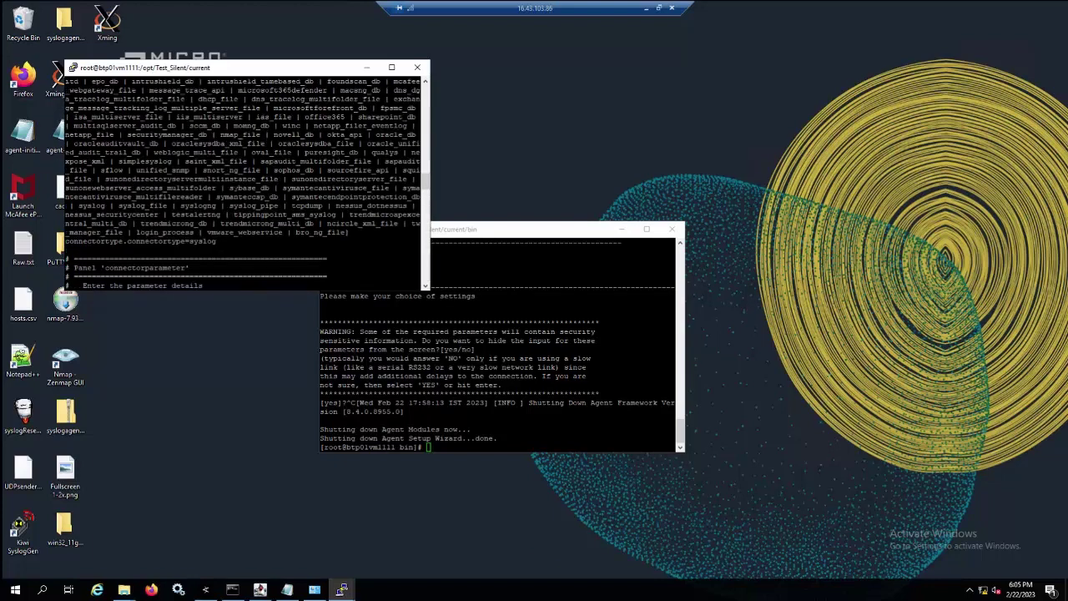
{"action": "scroll", "coordinate": [246, 180], "scroll_direction": "up", "scroll_amount": 10}
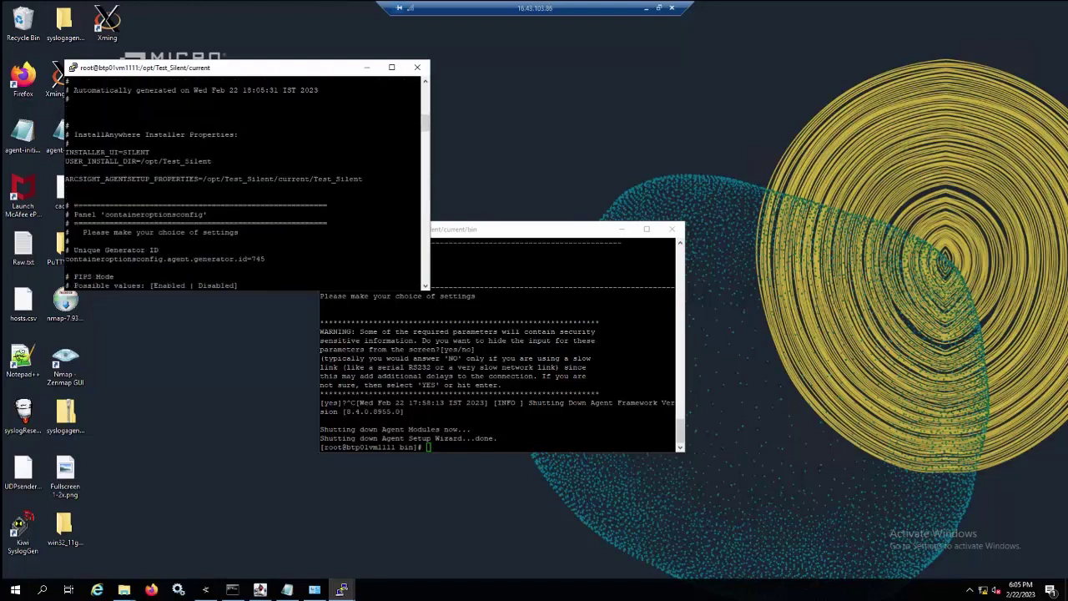
{"action": "scroll", "coordinate": [246, 179], "scroll_direction": "down", "scroll_amount": 8}
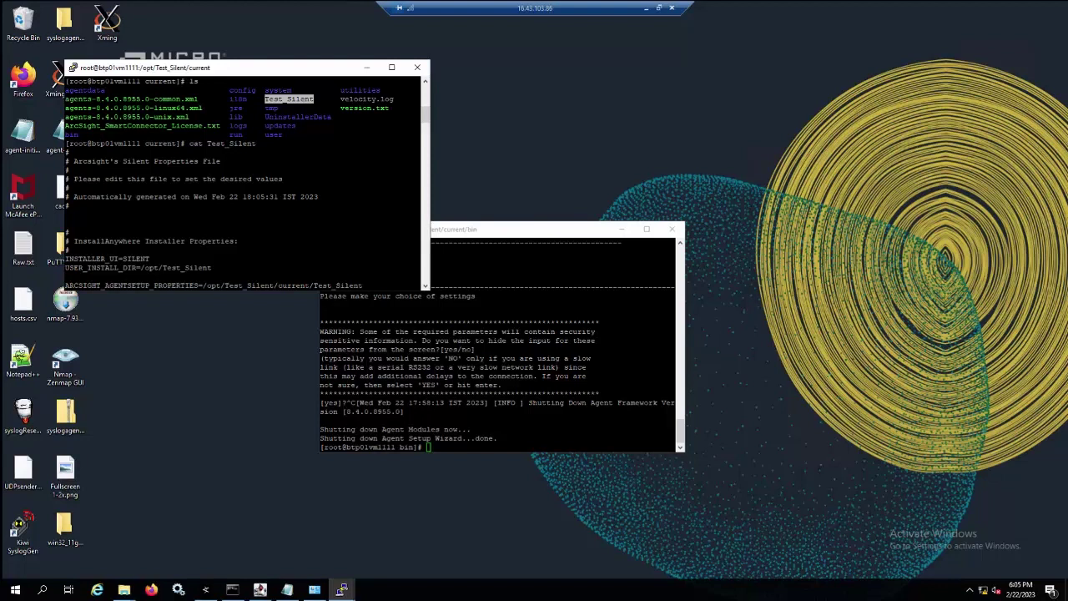
{"action": "triple_click", "coordinate": [142, 268]}
{"action": "scroll", "coordinate": [142, 161], "scroll_direction": "down", "scroll_amount": 4}
{"action": "left_click_drag", "start_coordinate": [79, 180], "coordinate": [371, 183]}
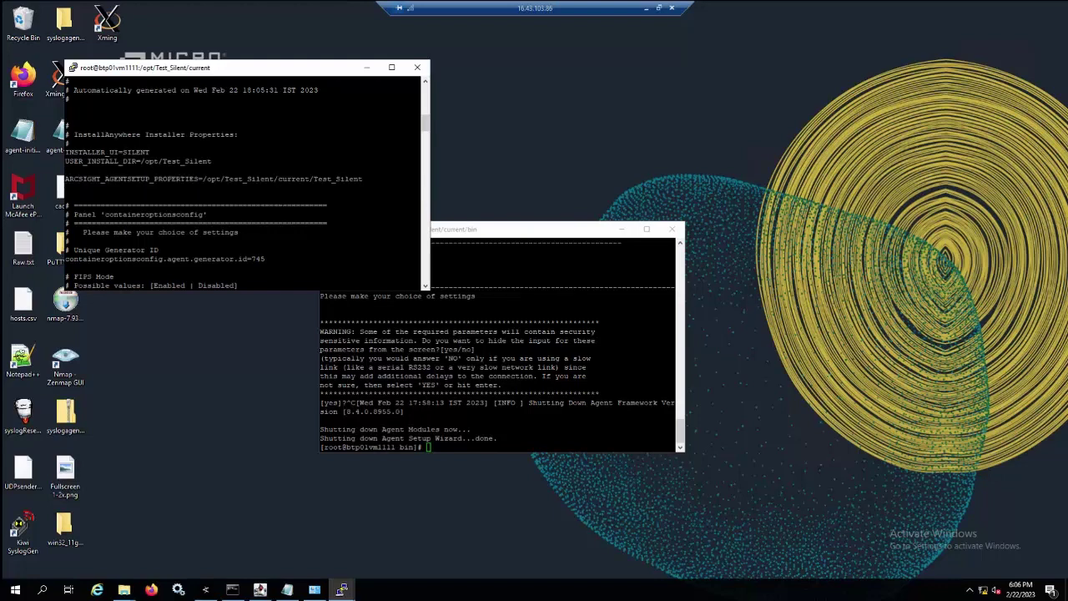
{"action": "scroll", "coordinate": [371, 183], "scroll_direction": "down", "scroll_amount": 15}
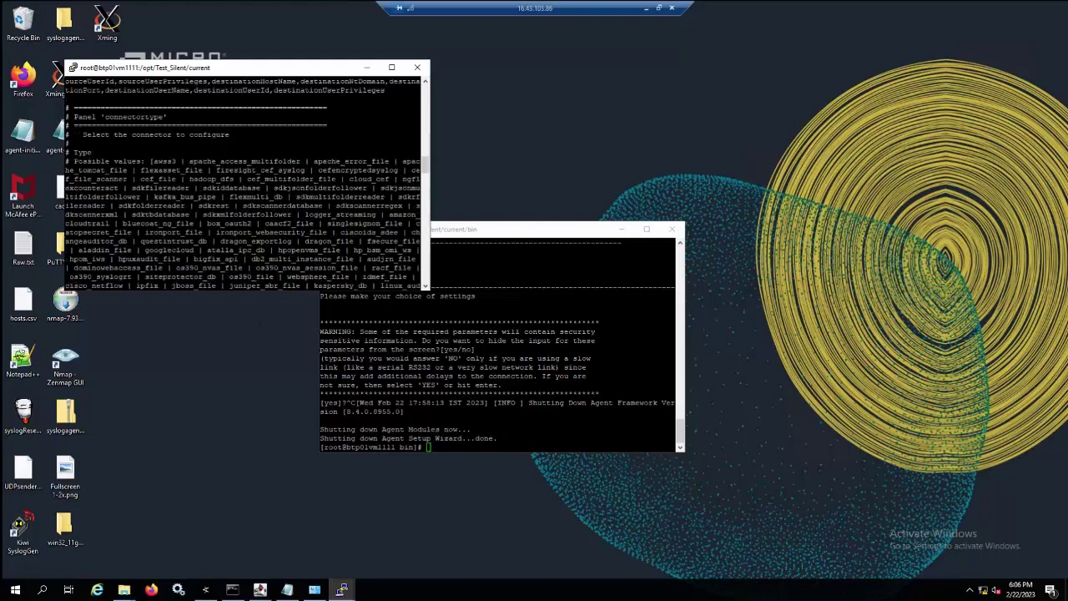
{"action": "left_click", "coordinate": [205, 590]}
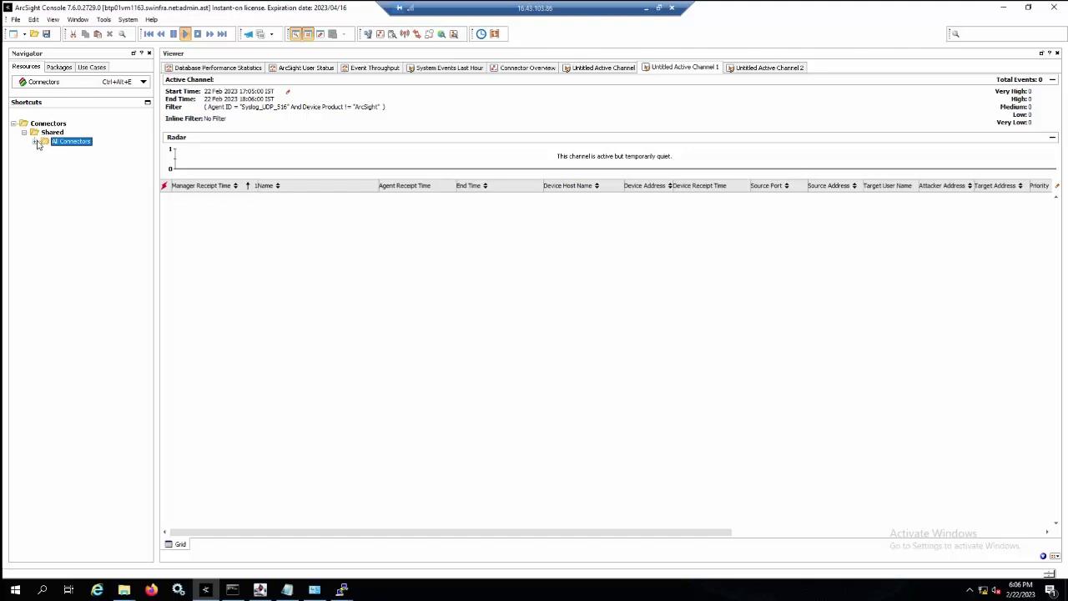
Expand All Connectors and HCM in the Navigator and select the Test_Silent connector.
{"action": "left_click", "coordinate": [34, 141]}
{"action": "left_click", "coordinate": [45, 159]}
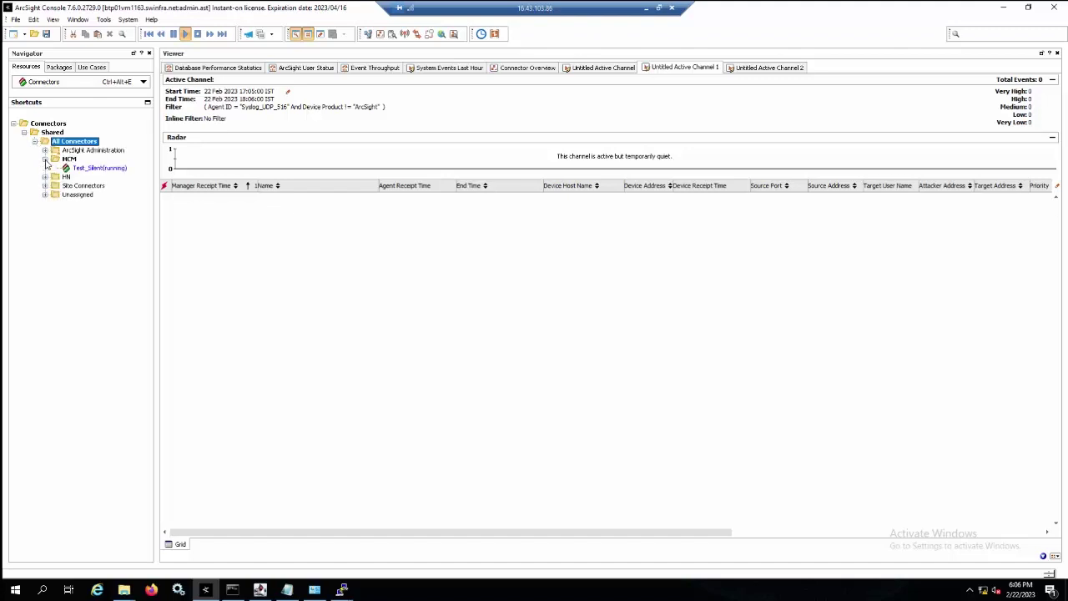
{"action": "left_click", "coordinate": [83, 170]}
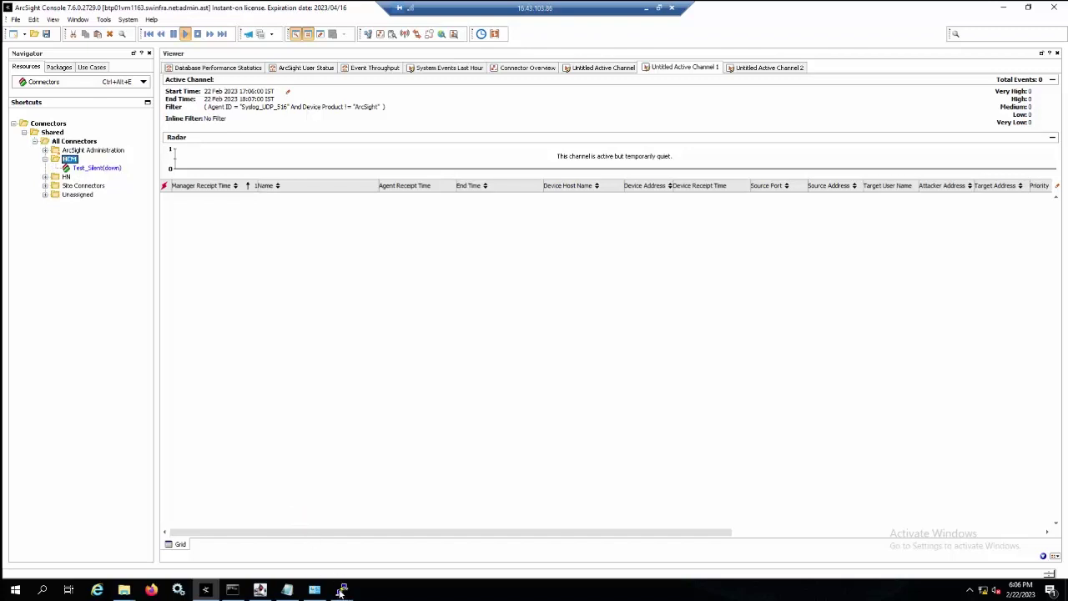
Bring the setup PuTTY terminal showing Wizard...done. back to front and move it up-left.
{"action": "left_click", "coordinate": [341, 590]}
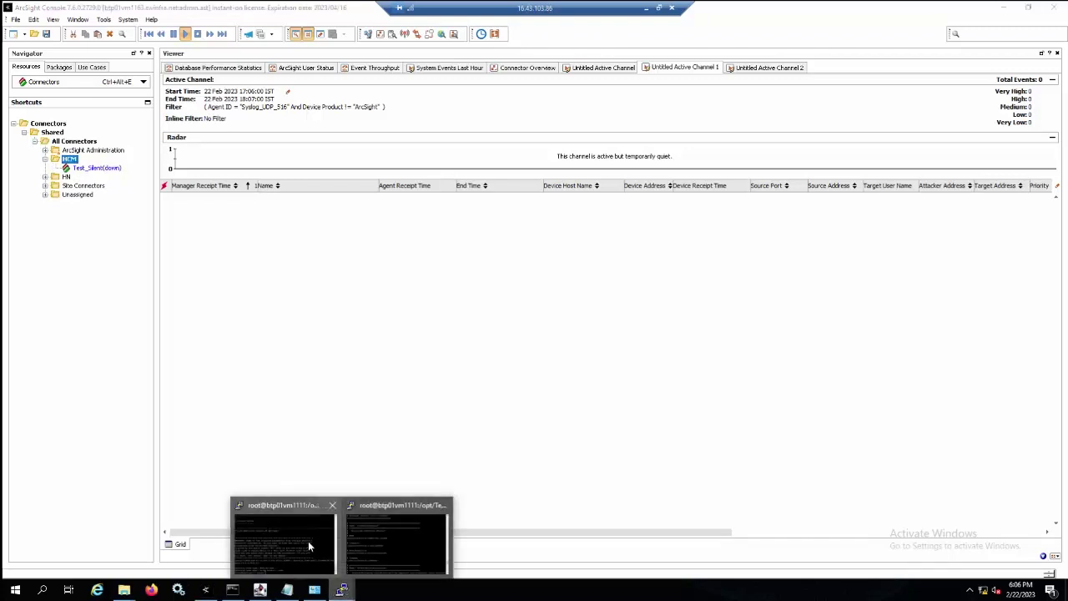
{"action": "left_click", "coordinate": [307, 541]}
{"action": "double_click", "coordinate": [476, 437]}
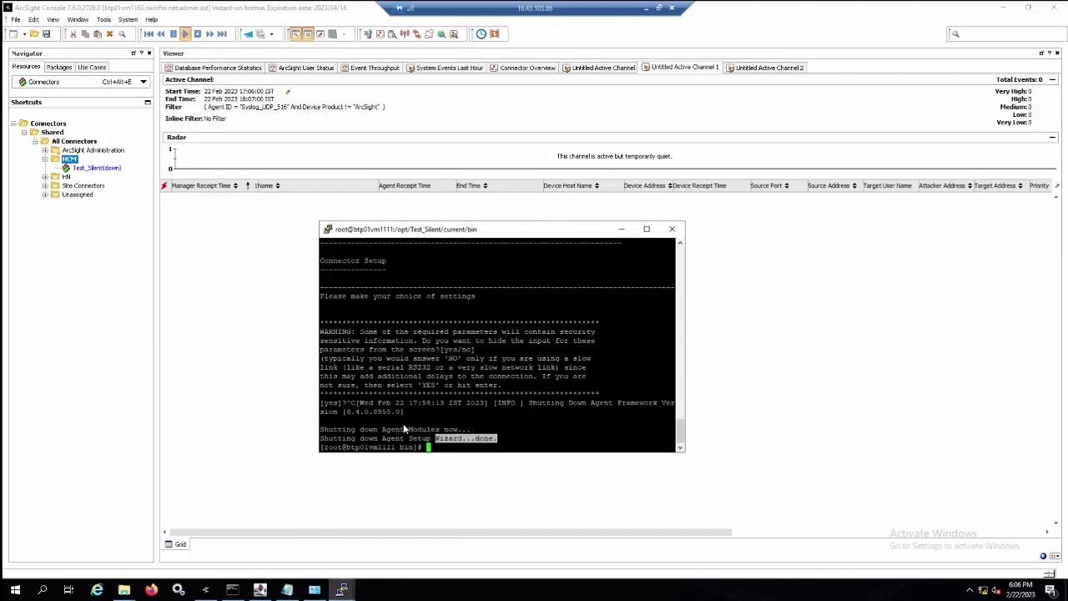
{"action": "left_click_drag", "start_coordinate": [424, 221], "coordinate": [400, 206]}
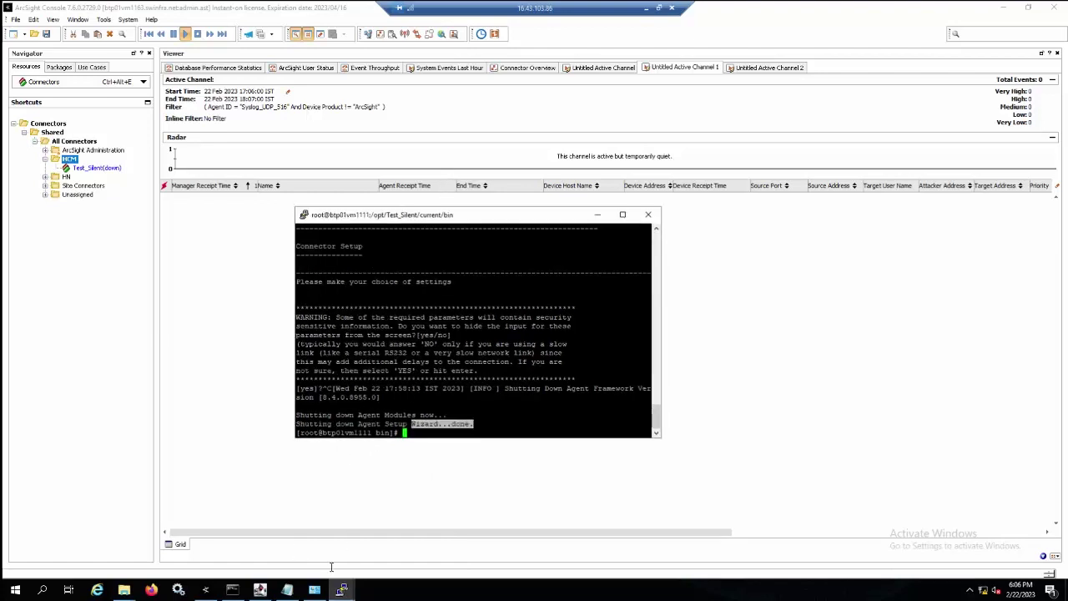
Bring the Test_Silent/current terminal forward and clear its screen.
{"action": "mouse_move", "coordinate": [342, 590]}
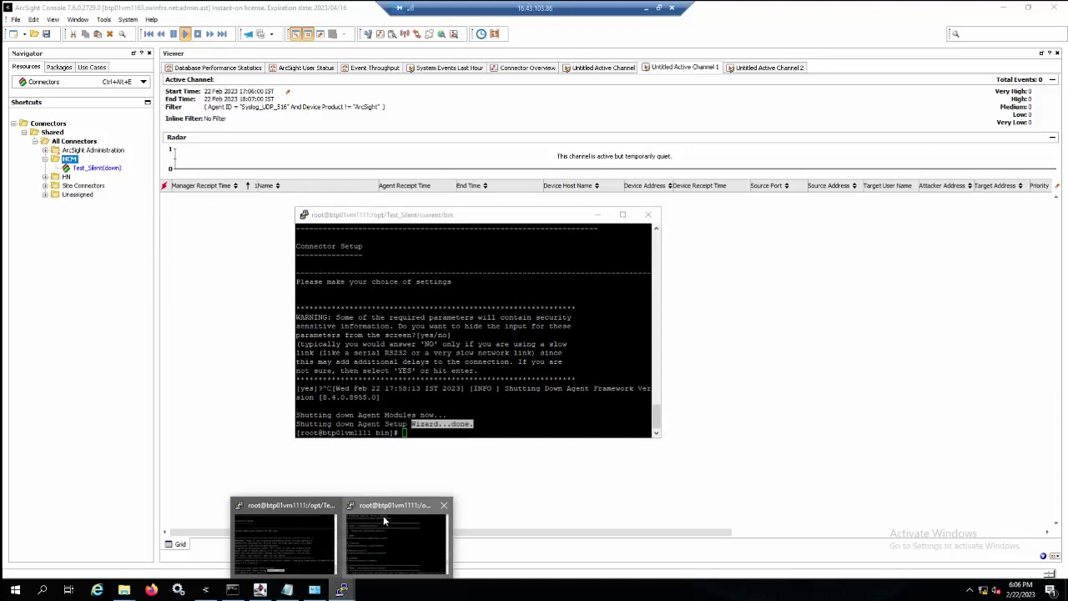
{"action": "left_click", "coordinate": [382, 539]}
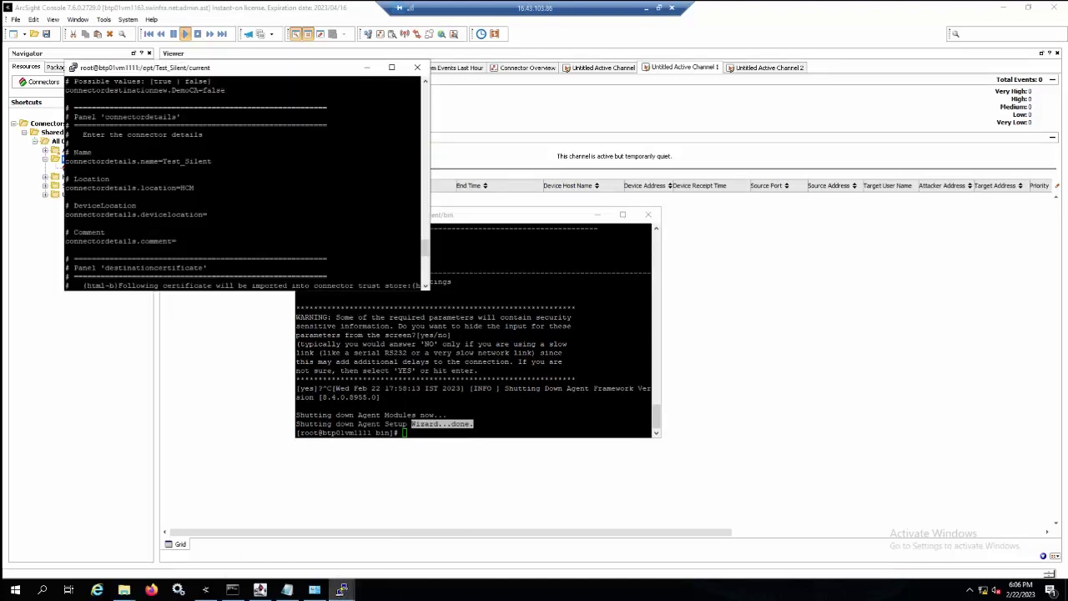
{"action": "type", "text": "clear"}
{"action": "key", "text": "Return"}
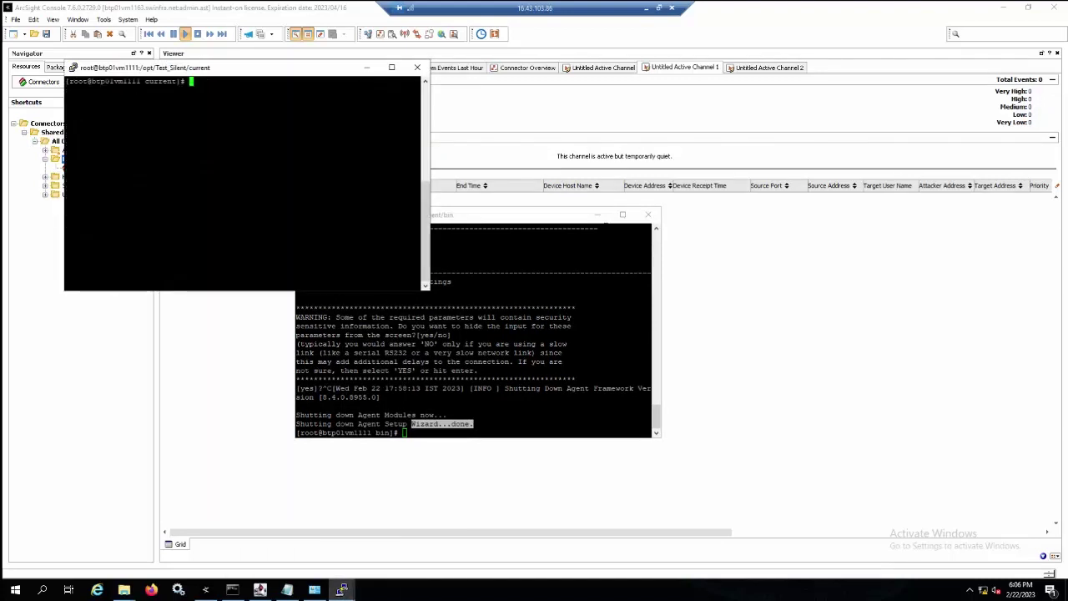
Start a new PuTTY session to 15.114.154.24, accept the host key and log in as root.
{"action": "right_click", "coordinate": [545, 216]}
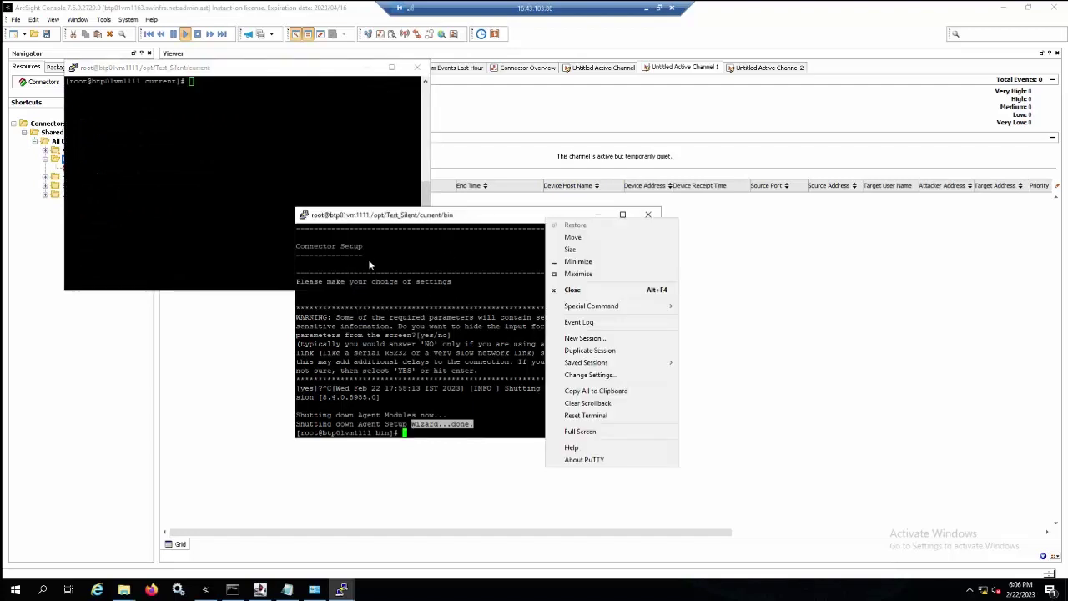
{"action": "left_click", "coordinate": [567, 339]}
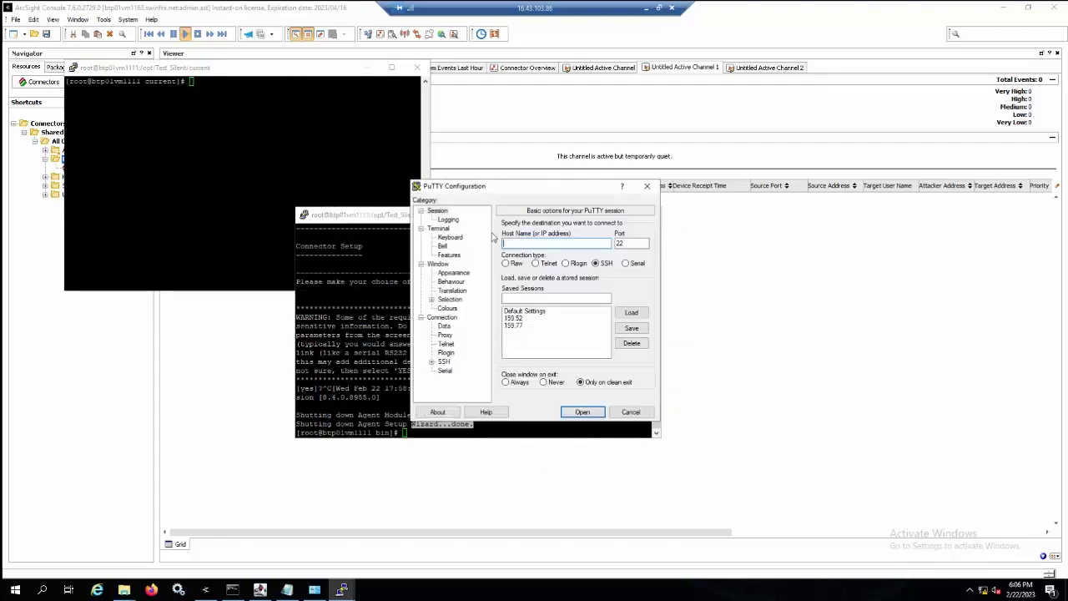
{"action": "type", "text": "15.114"}
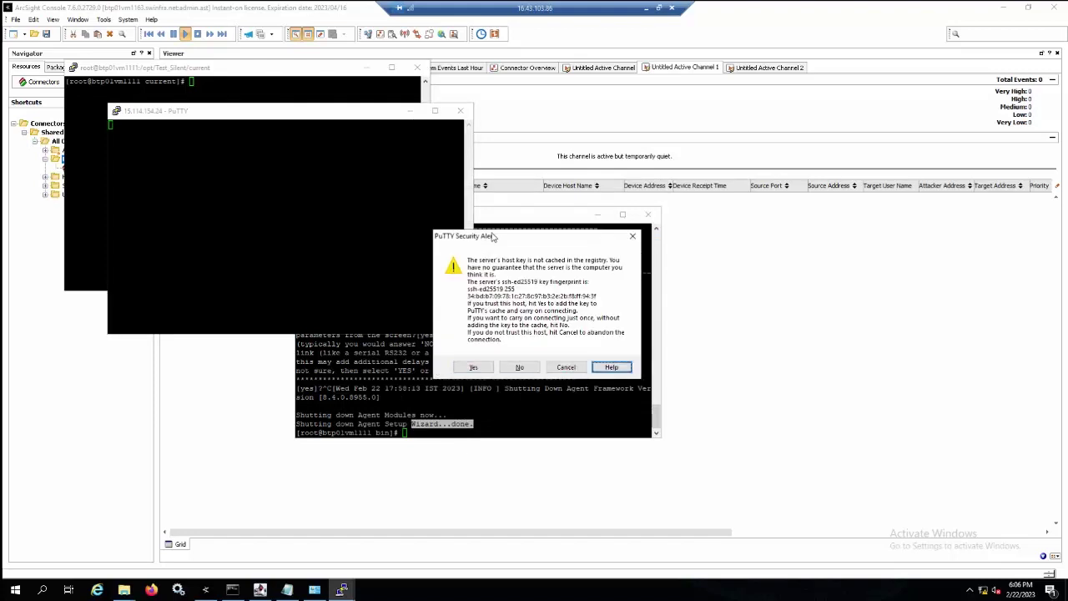
{"action": "key", "text": "shift+Tab"}
{"action": "key", "text": "shift+Tab"}
{"action": "key", "text": "shift+Tab"}
{"action": "key", "text": "Return"}
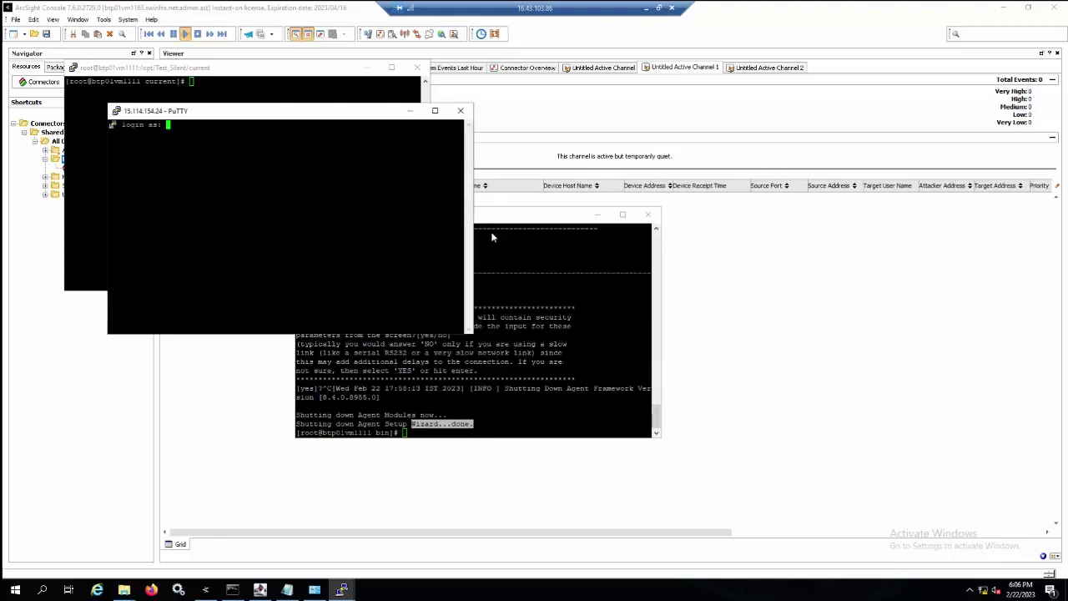
{"action": "type", "text": "root"}
{"action": "key", "text": "Return"}
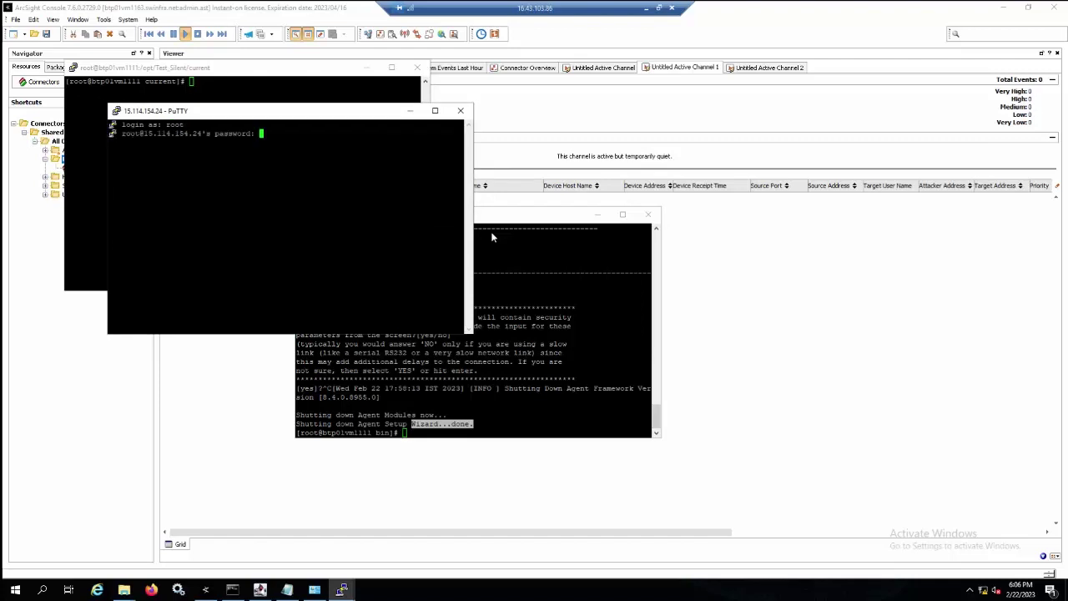
{"action": "key", "text": "Return"}
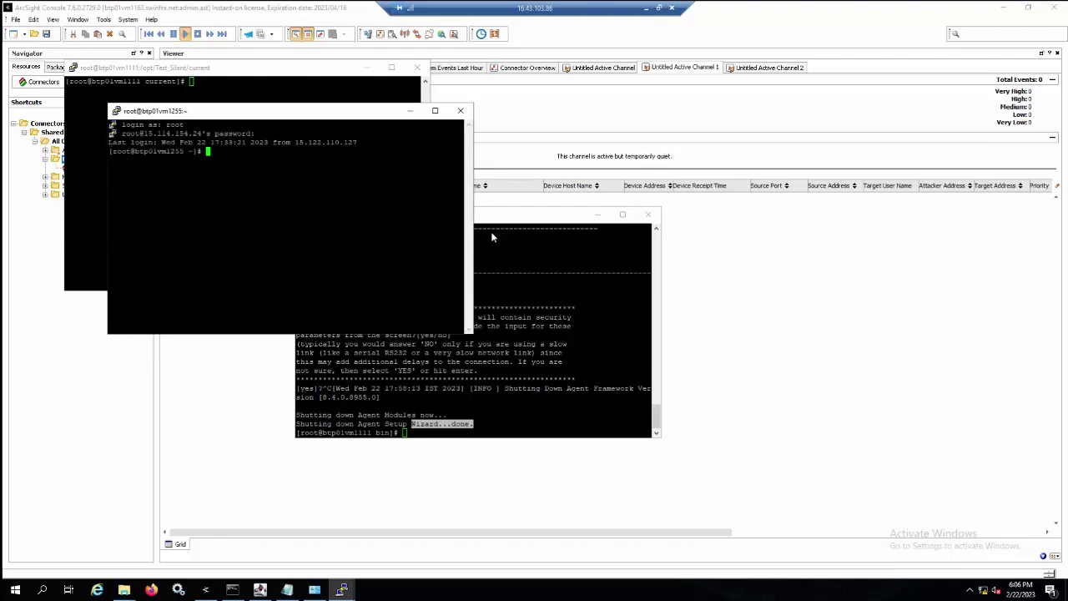
On the new host, change to /opt and list its contents.
{"action": "type", "text": "cd /opt/"}
{"action": "key", "text": "Return"}
{"action": "type", "text": "ls"}
{"action": "key", "text": "Return"}
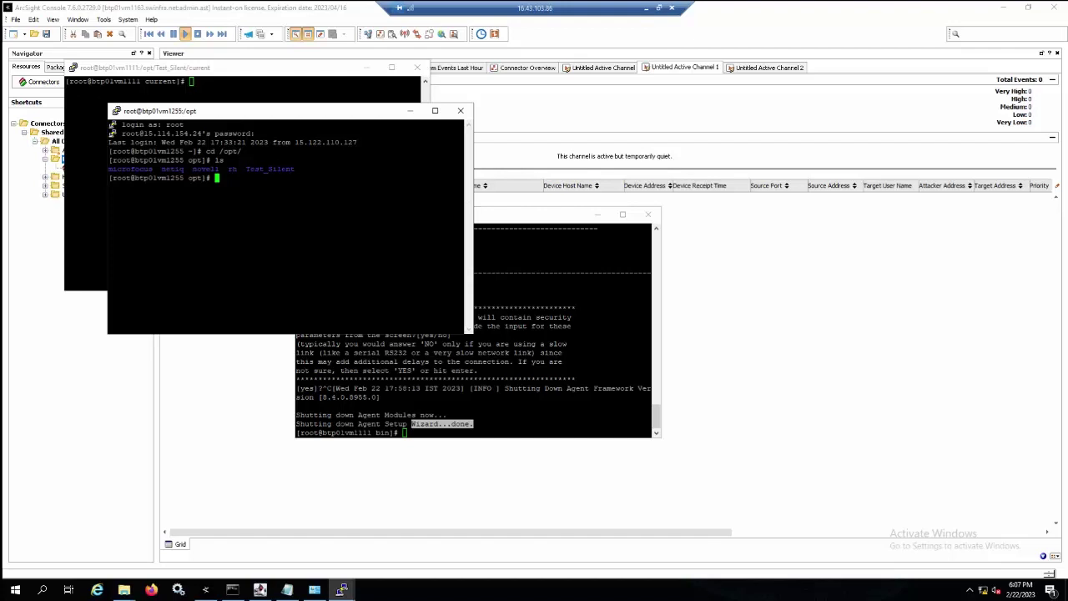
{"action": "left_click_drag", "start_coordinate": [247, 169], "coordinate": [294, 169]}
{"action": "double_click", "coordinate": [226, 151]}
{"action": "left_click", "coordinate": [226, 152]}
{"action": "key", "text": "alt+Tab"}
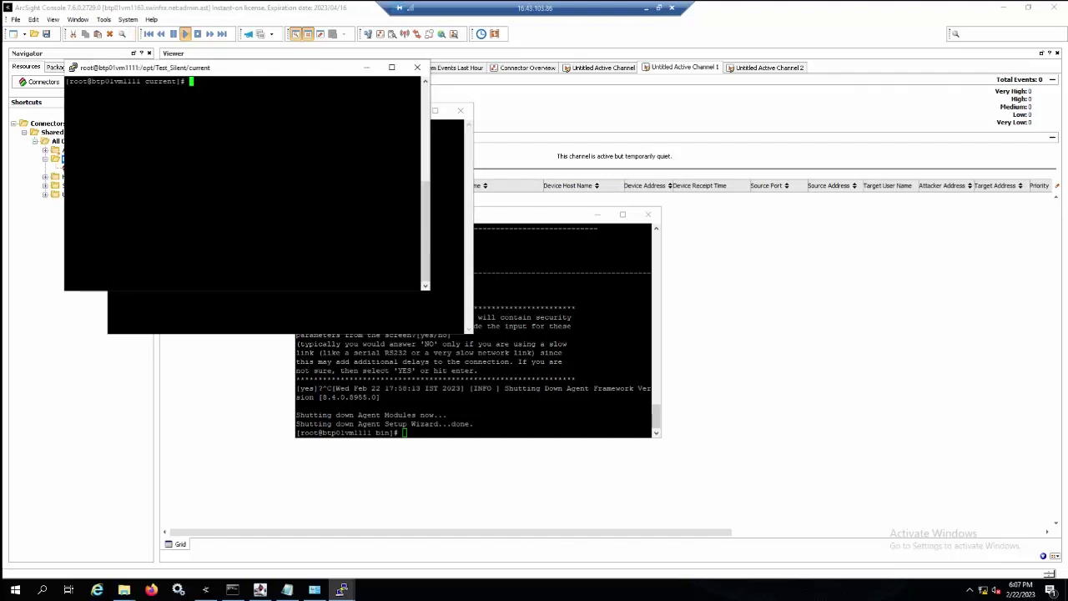
{"action": "type", "text": "cd .."}
{"action": "key", "text": "Return"}
{"action": "type", "text": "cd current/"}
{"action": "key", "text": "Return"}
{"action": "type", "text": "ls"}
{"action": "key", "text": "Return"}
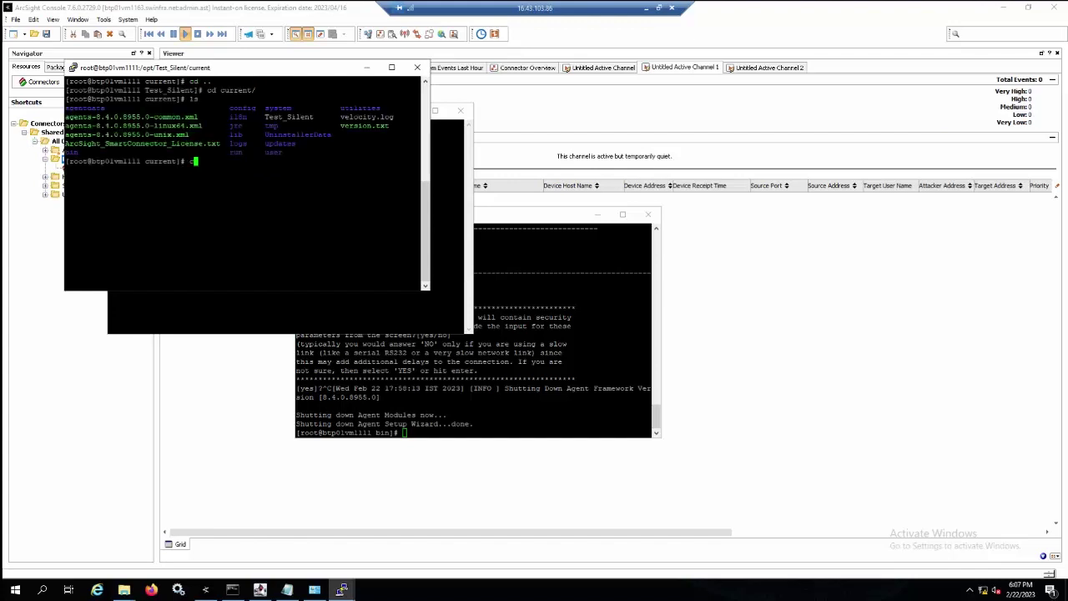
{"action": "type", "text": "scp Test_Silent root@15.114.154.24:/opt/"}
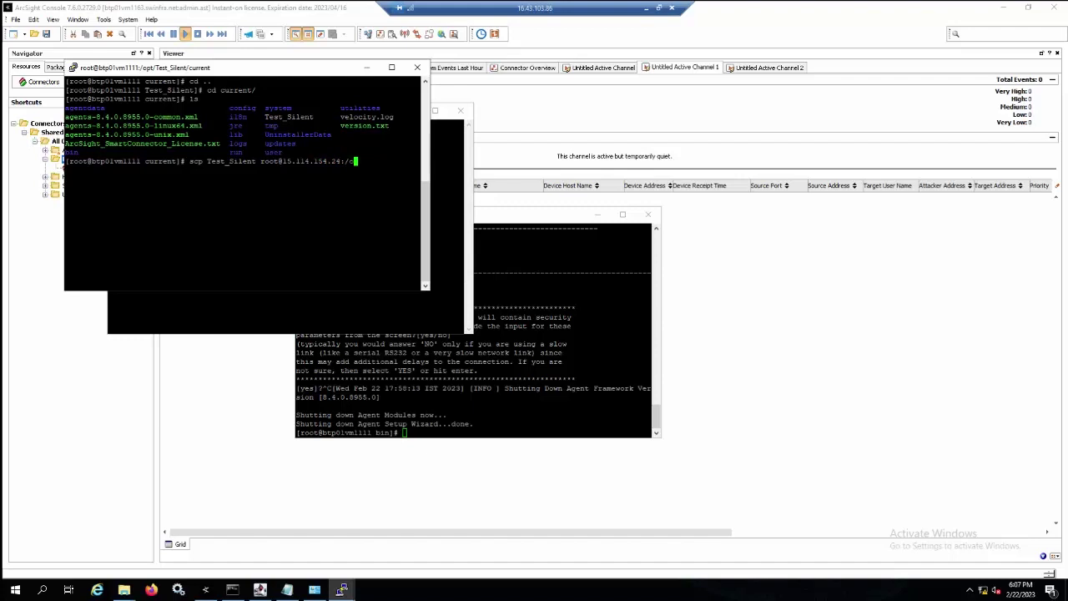
{"action": "type", "text": "Test_Silent"}
{"action": "key", "text": "Return"}
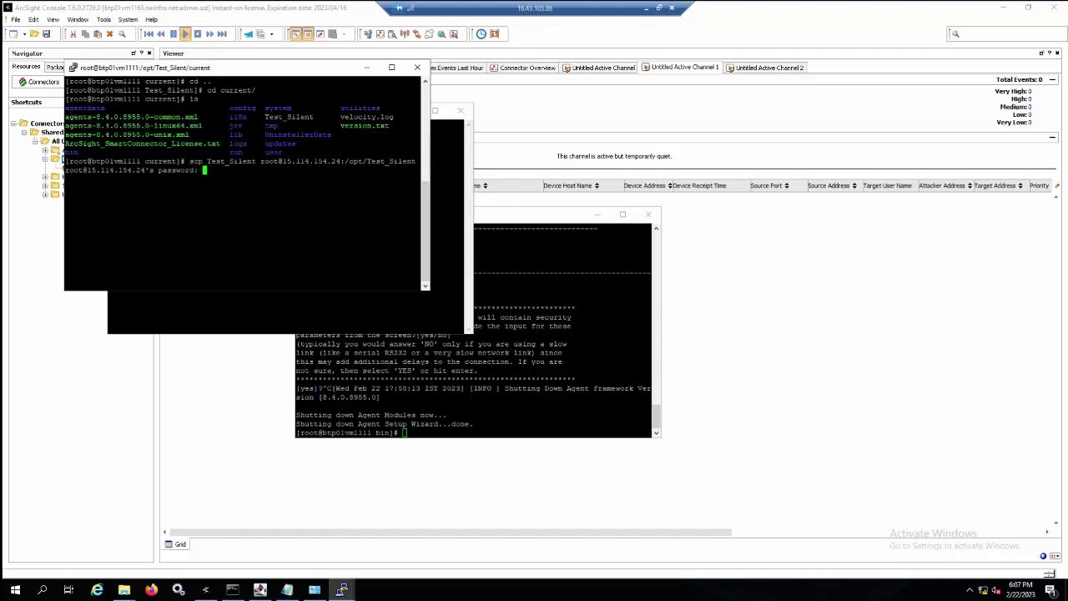
Enter the remote password for the copy, then list /opt/Test_Silent on btp01vm1255 to confirm the file.
{"action": "key", "text": "Return"}
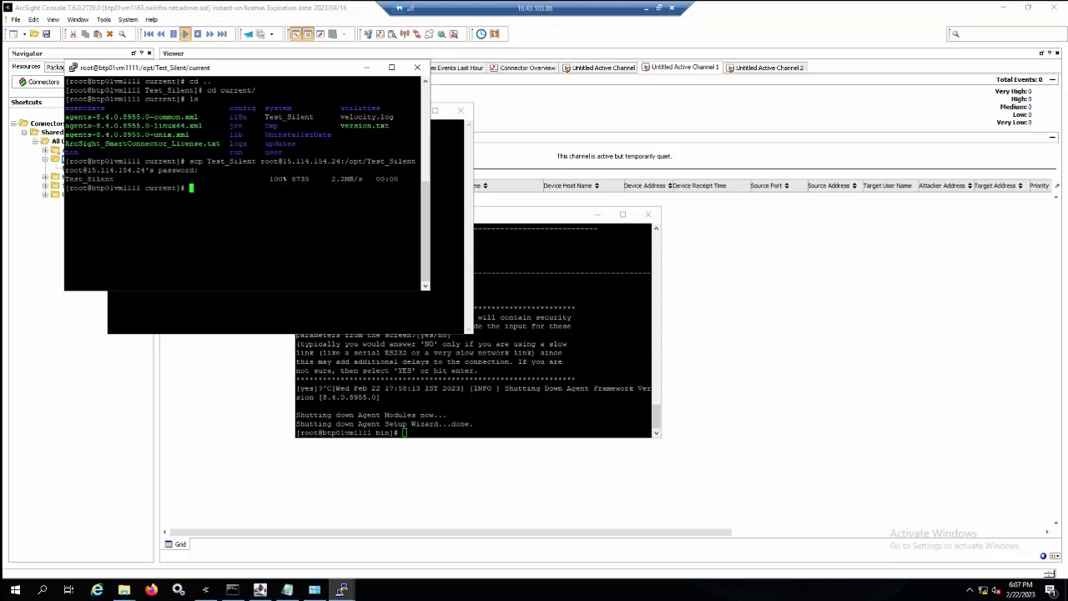
{"action": "left_click", "coordinate": [275, 110]}
{"action": "left_click_drag", "start_coordinate": [275, 110], "coordinate": [373, 117]}
{"action": "type", "text": "cd Test_Silent/"}
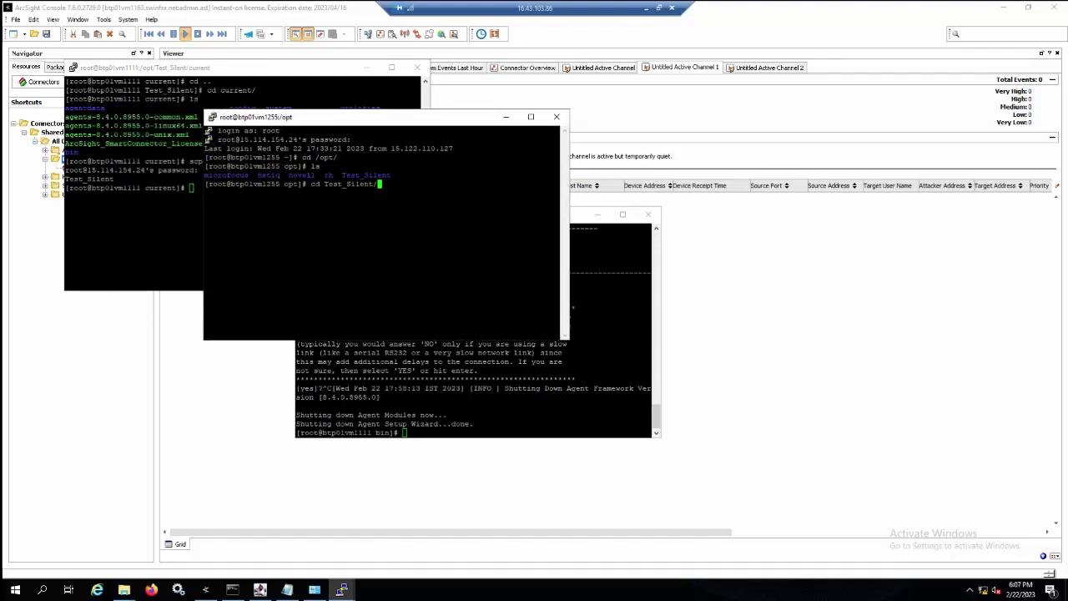
{"action": "key", "text": "Return"}
{"action": "type", "text": "ls"}
{"action": "key", "text": "Return"}
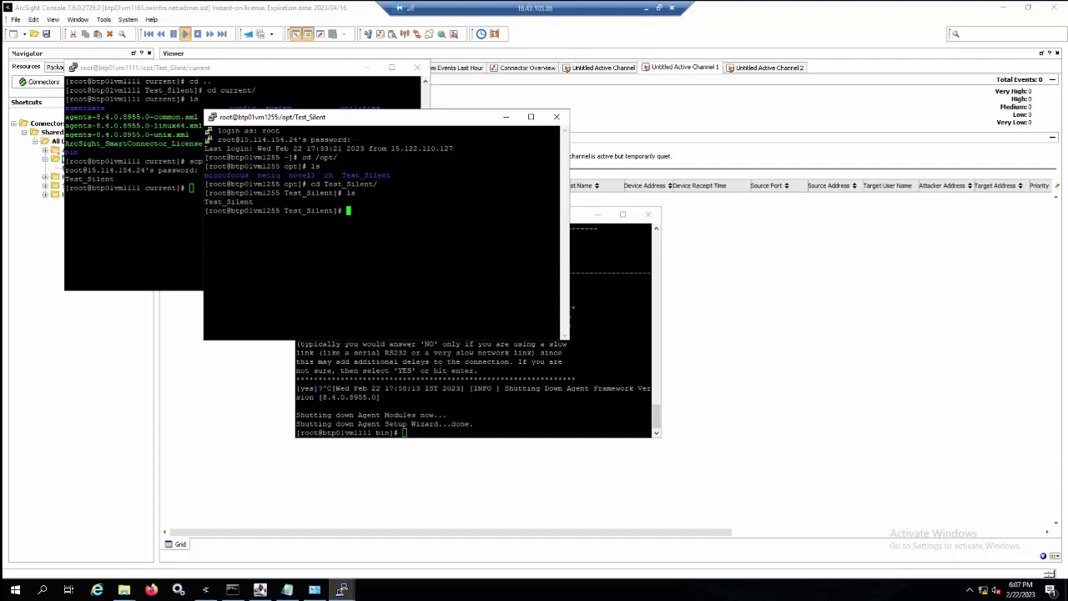
{"action": "left_click_drag", "start_coordinate": [254, 201], "coordinate": [204, 201]}
In vi, remove 'current/' from the ARCSIGHT_AGENTSETUP_PROPERTIES path and save with :wq.
{"action": "type", "text": "vi Te"}
{"action": "key", "text": "Tab"}
{"action": "key", "text": "Return"}
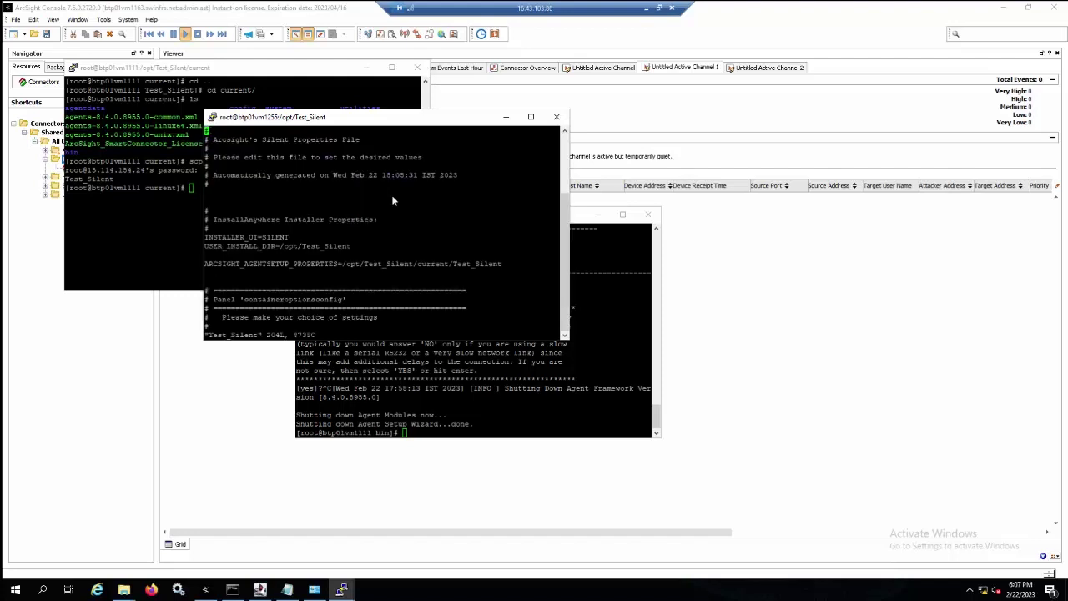
{"action": "key", "text": "Down"}
{"action": "key", "text": "Down"}
{"action": "key", "text": "Down"}
{"action": "key", "text": "Down"}
{"action": "key", "text": "Down"}
{"action": "key", "text": "Down"}
{"action": "key", "text": "Down"}
{"action": "key", "text": "Down"}
{"action": "key", "text": "Down"}
{"action": "key", "text": "Down"}
{"action": "key", "text": "Down"}
{"action": "key", "text": "Down"}
{"action": "key", "text": "Down"}
{"action": "key", "text": "Down"}
{"action": "key", "text": "Down"}
{"action": "key", "text": "End"}
{"action": "key", "text": "i"}
{"action": "key", "text": "Left"}
{"action": "key", "text": "Left"}
{"action": "key", "text": "Left"}
{"action": "key", "text": "Left"}
{"action": "key", "text": "Left"}
{"action": "key", "text": "Left"}
{"action": "key", "text": "Left"}
{"action": "key", "text": "Left"}
{"action": "key", "text": "Left"}
{"action": "key", "text": "Left"}
{"action": "key", "text": "Left"}
{"action": "key", "text": "BackSpace"}
{"action": "key", "text": "BackSpace"}
{"action": "key", "text": "BackSpace"}
{"action": "key", "text": "BackSpace"}
{"action": "key", "text": "BackSpace"}
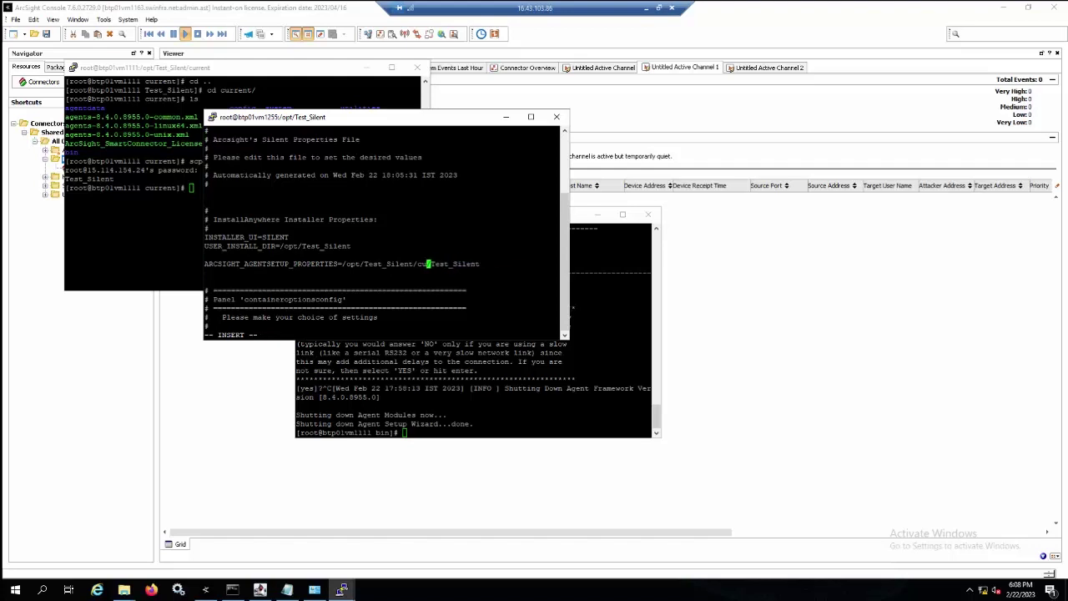
{"action": "key", "text": "BackSpace"}
{"action": "key", "text": "BackSpace"}
{"action": "key", "text": "Escape"}
{"action": "type", "text": ":wq"}
{"action": "key", "text": "Return"}
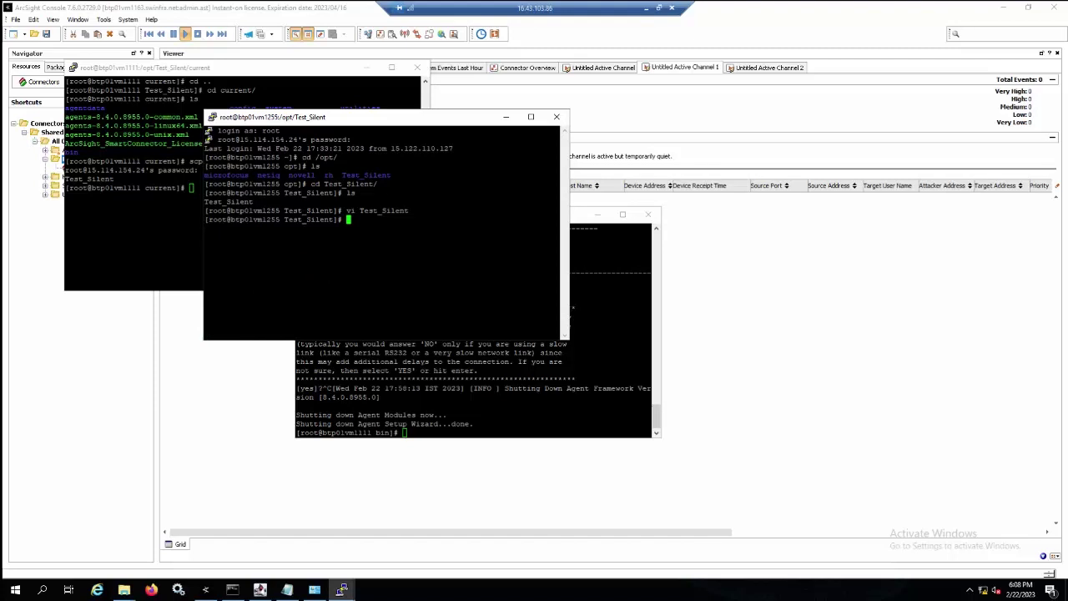
Check the working directory with pwd and reopen Test_Silent in vi.
{"action": "double_click", "coordinate": [384, 210]}
{"action": "double_click", "coordinate": [357, 202]}
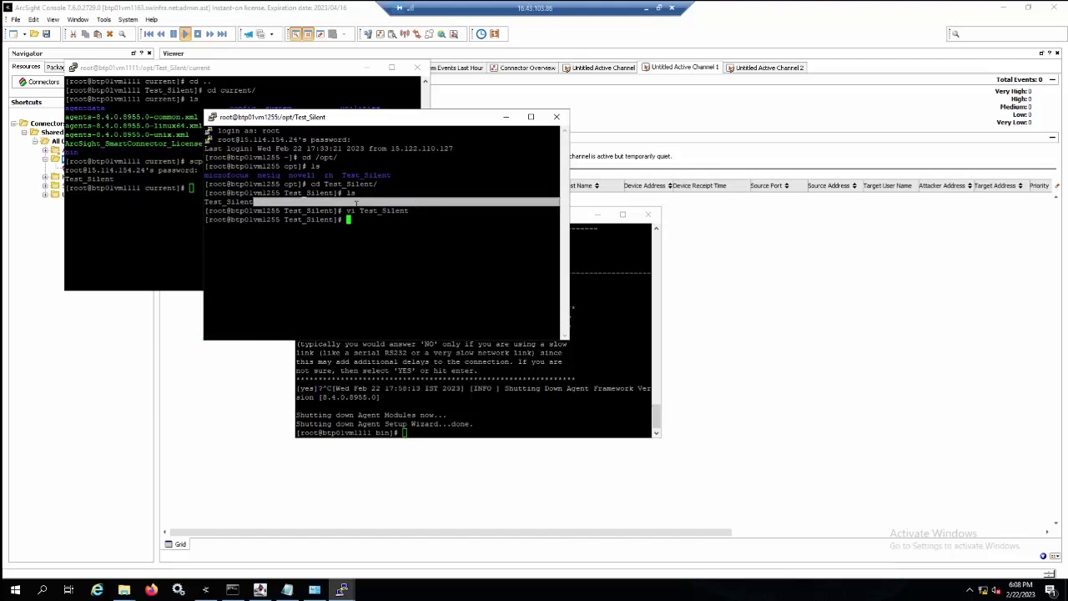
{"action": "type", "text": "pwd"}
{"action": "key", "text": "Return"}
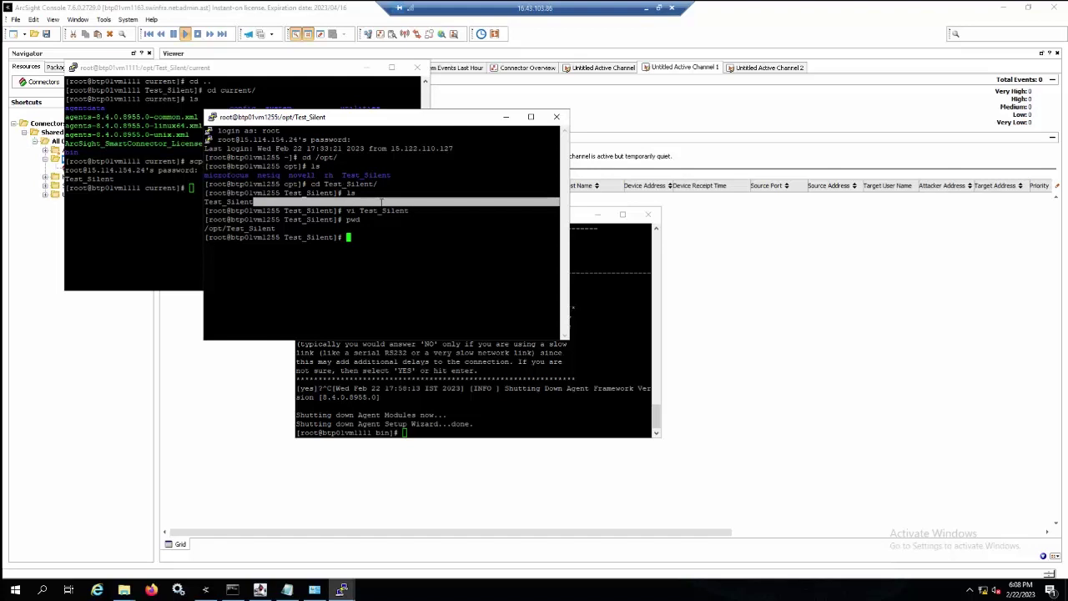
{"action": "double_click", "coordinate": [384, 220]}
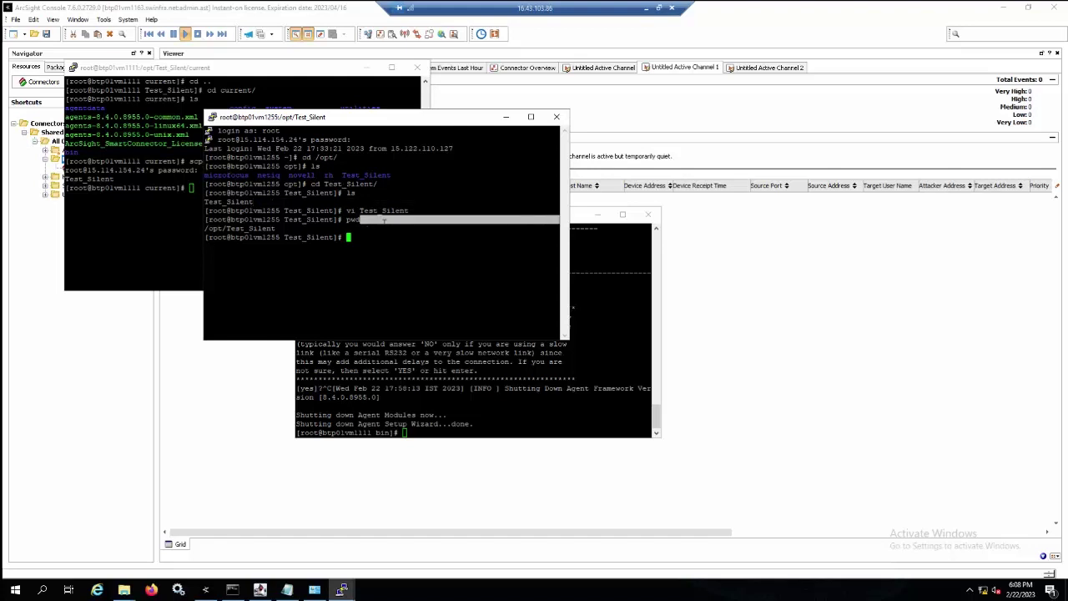
{"action": "type", "text": "vi Test_Silent"}
{"action": "key", "text": "Return"}
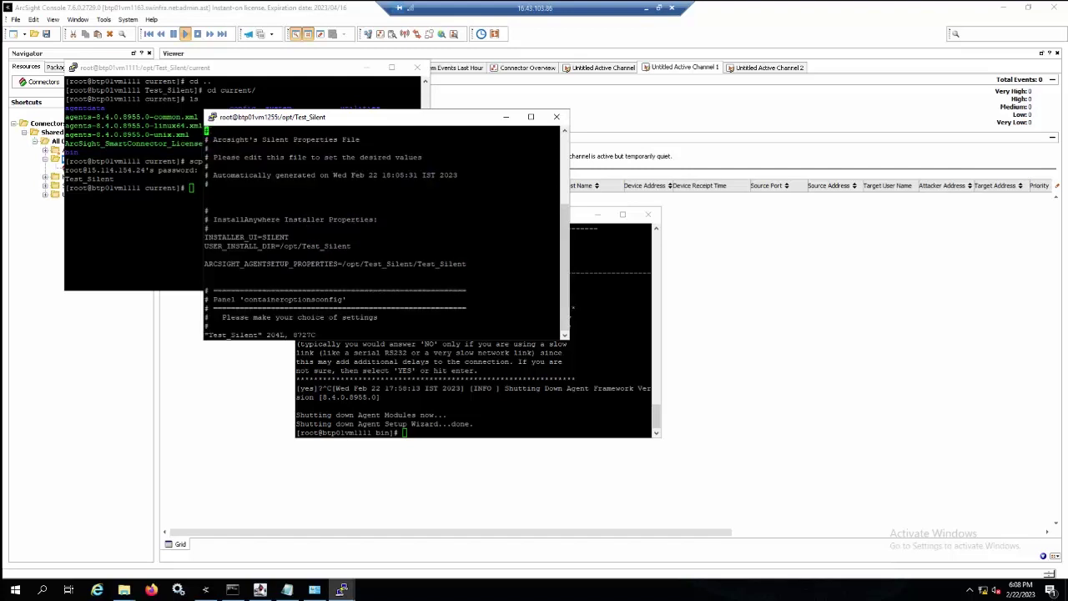
Change the connectordetails.name value from Test_Silent to Demo_Silent and enter :wq!
{"action": "key", "text": "Down"}
{"action": "key", "text": "Down"}
{"action": "key", "text": "Down"}
{"action": "key", "text": "Down"}
{"action": "key", "text": "Down"}
{"action": "key", "text": "Down"}
{"action": "key", "text": "Down"}
{"action": "key", "text": "Down"}
{"action": "key", "text": "Down"}
{"action": "key", "text": "Down"}
{"action": "key", "text": "Down"}
{"action": "key", "text": "Down"}
{"action": "key", "text": "Down"}
{"action": "key", "text": "Down"}
{"action": "key", "text": "Down"}
{"action": "key", "text": "Down"}
{"action": "key", "text": "Down"}
{"action": "key", "text": "Down"}
{"action": "key", "text": "Down"}
{"action": "key", "text": "Down"}
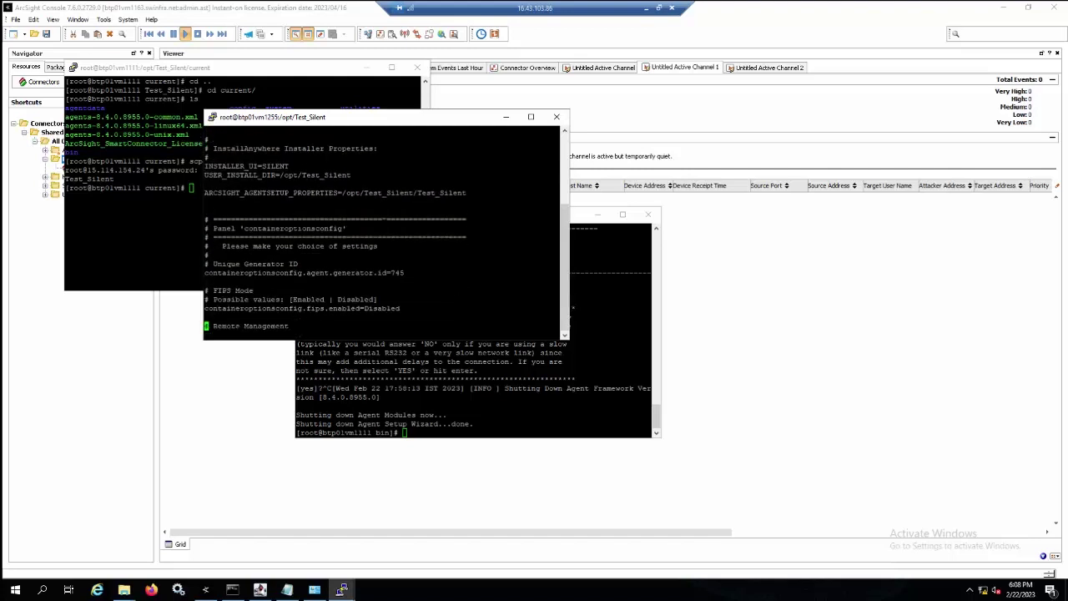
{"action": "key", "text": "Down"}
{"action": "key", "text": "Down"}
{"action": "key", "text": "Down"}
{"action": "key", "text": "Down"}
{"action": "key", "text": "Down"}
{"action": "key", "text": "Down"}
{"action": "key", "text": "Down"}
{"action": "key", "text": "Down"}
{"action": "key", "text": "Down"}
{"action": "key", "text": "Down"}
{"action": "key", "text": "Down"}
{"action": "key", "text": "Down"}
{"action": "key", "text": "Down"}
{"action": "key", "text": "Down"}
{"action": "key", "text": "Down"}
{"action": "key", "text": "Down"}
{"action": "key", "text": "Down"}
{"action": "key", "text": "Down"}
{"action": "key", "text": "Down"}
{"action": "key", "text": "Down"}
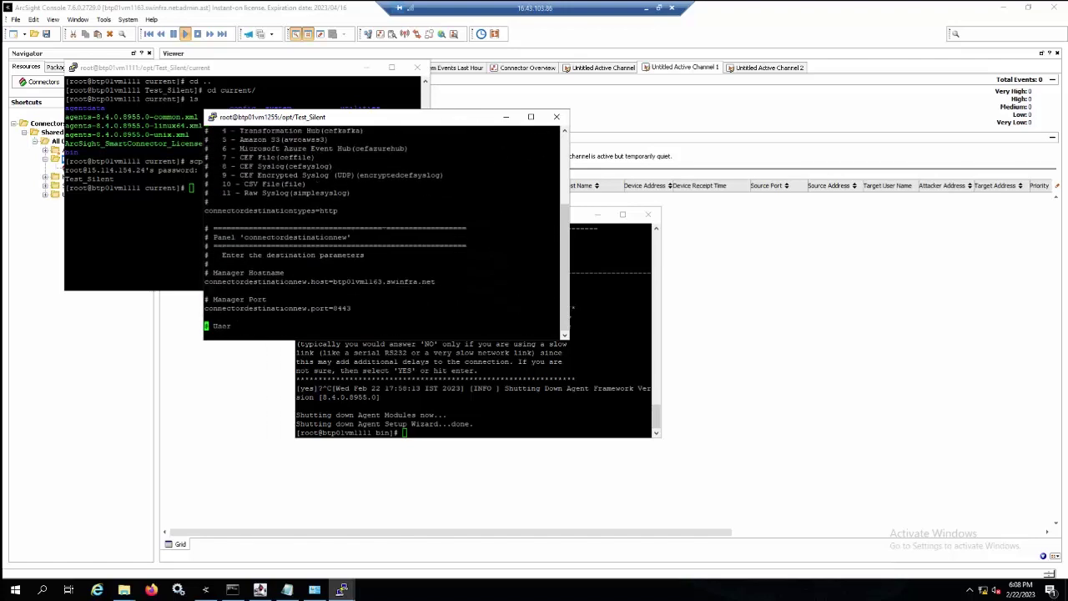
{"action": "key", "text": "Down"}
{"action": "key", "text": "Down"}
{"action": "key", "text": "Down"}
{"action": "key", "text": "Down"}
{"action": "key", "text": "Down"}
{"action": "key", "text": "Down"}
{"action": "key", "text": "Down"}
{"action": "key", "text": "Down"}
{"action": "key", "text": "Down"}
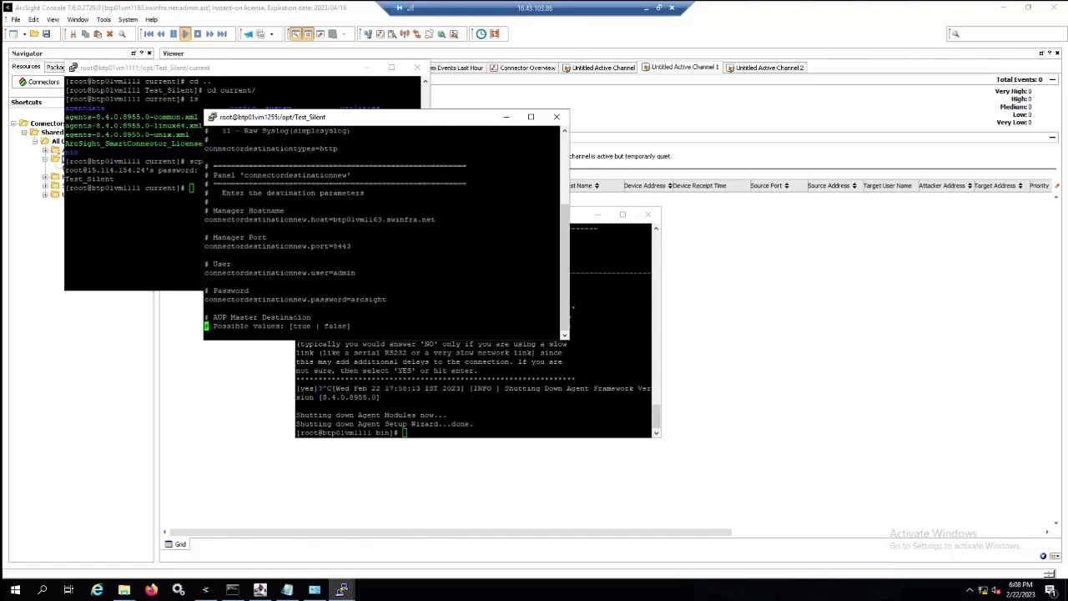
{"action": "key", "text": "Down"}
{"action": "key", "text": "Down"}
{"action": "key", "text": "Down"}
{"action": "key", "text": "Down"}
{"action": "key", "text": "Down"}
{"action": "key", "text": "Down"}
{"action": "key", "text": "Down"}
{"action": "key", "text": "Down"}
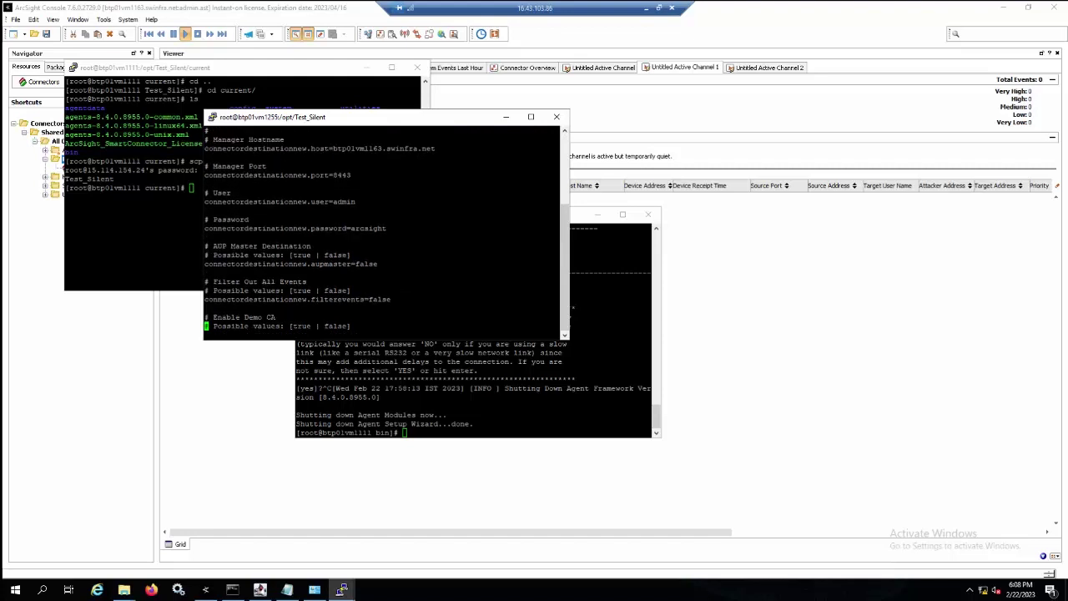
{"action": "key", "text": "Down"}
{"action": "key", "text": "Down"}
{"action": "key", "text": "Down"}
{"action": "key", "text": "Down"}
{"action": "key", "text": "Down"}
{"action": "key", "text": "Down"}
{"action": "key", "text": "Down"}
{"action": "key", "text": "Down"}
{"action": "key", "text": "Down"}
{"action": "key", "text": "Down"}
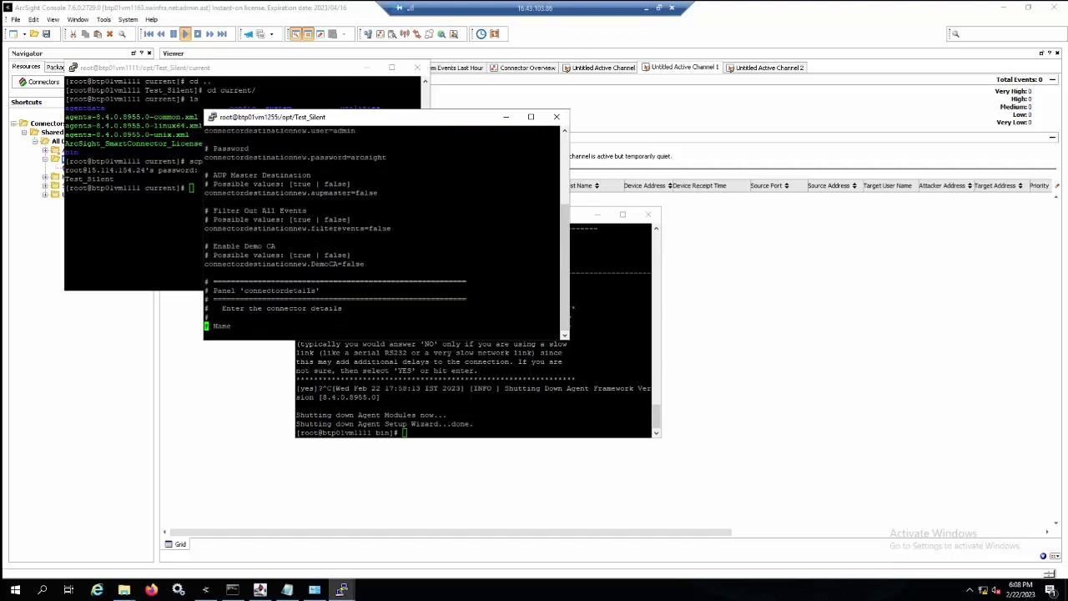
{"action": "key", "text": "Down"}
{"action": "key", "text": "Up"}
{"action": "key", "text": "Up"}
{"action": "key", "text": "Up"}
{"action": "key", "text": "Up"}
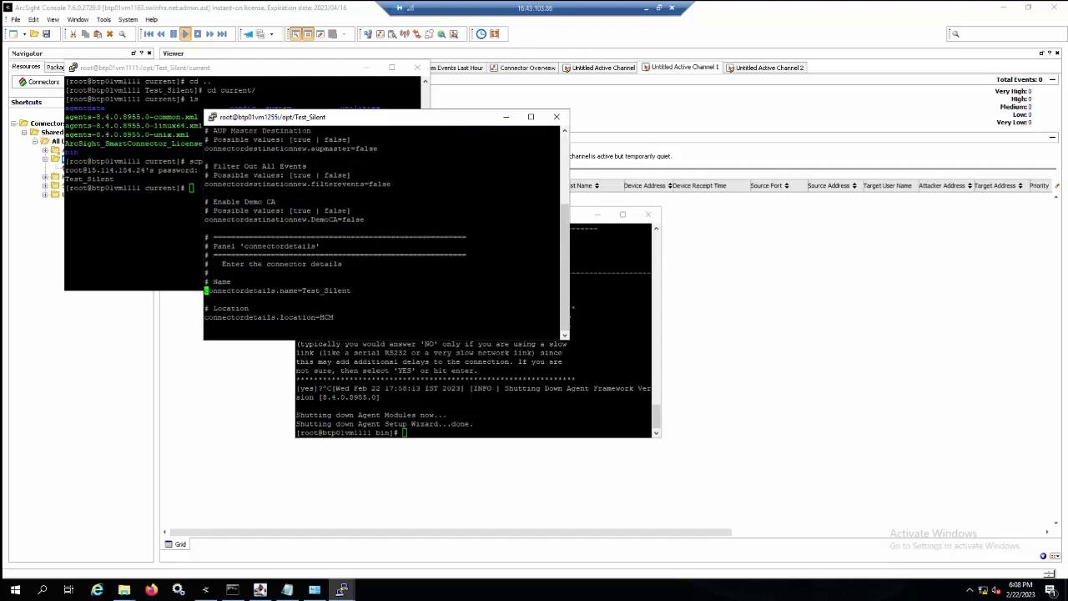
{"action": "key", "text": "End"}
{"action": "key", "text": "i"}
{"action": "key", "text": "Left"}
{"action": "key", "text": "Left"}
{"action": "key", "text": "Left"}
{"action": "key", "text": "Left"}
{"action": "key", "text": "Left"}
{"action": "key", "text": "BackSpace"}
{"action": "key", "text": "BackSpace"}
{"action": "key", "text": "BackSpace"}
{"action": "key", "text": "Left"}
{"action": "key", "text": "BackSpace"}
{"action": "type", "text": "Demo"}
{"action": "key", "text": "Escape"}
{"action": "type", "text": ":wq!"}
Save and quit vi, then change to /mnt and list the installer files.
{"action": "key", "text": "Return"}
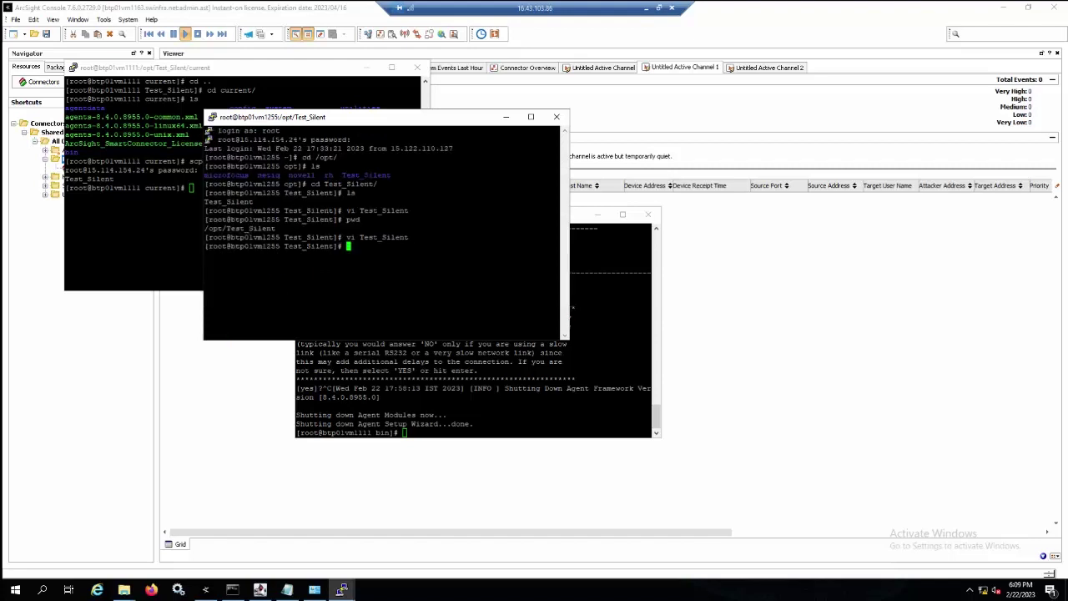
{"action": "type", "text": "cd /mnt/"}
{"action": "key", "text": "Return"}
{"action": "type", "text": "ls"}
{"action": "key", "text": "Return"}
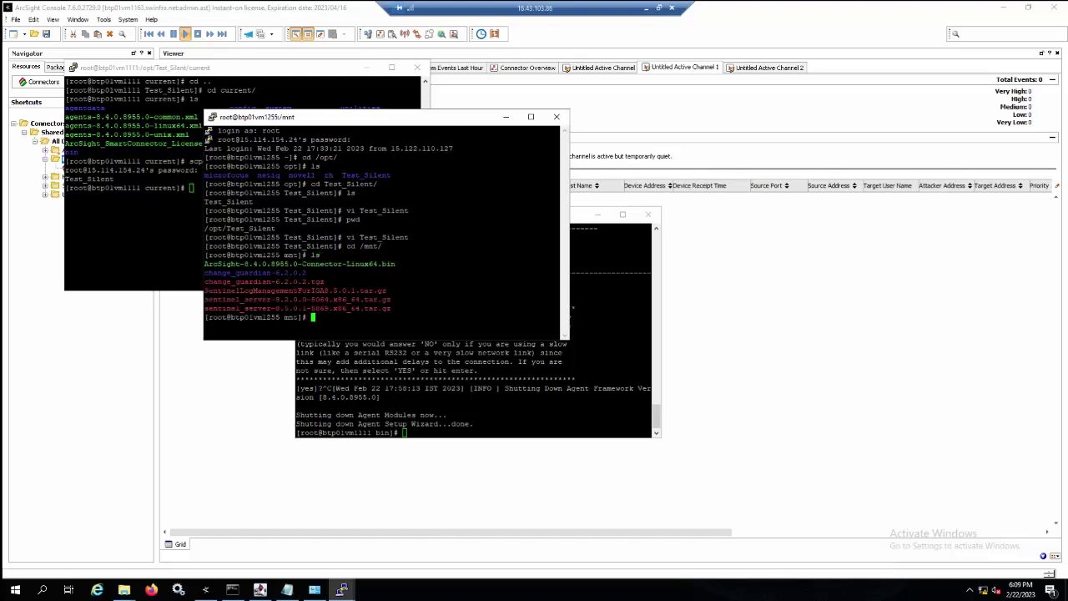
Launch ./ArcSight-8.4.0.8955.0-Connector-Linux64.bin -i silent -f /opt/Test_Silent/Test_Silent.
{"action": "type", "text": "./Ar"}
{"action": "key", "text": "Tab"}
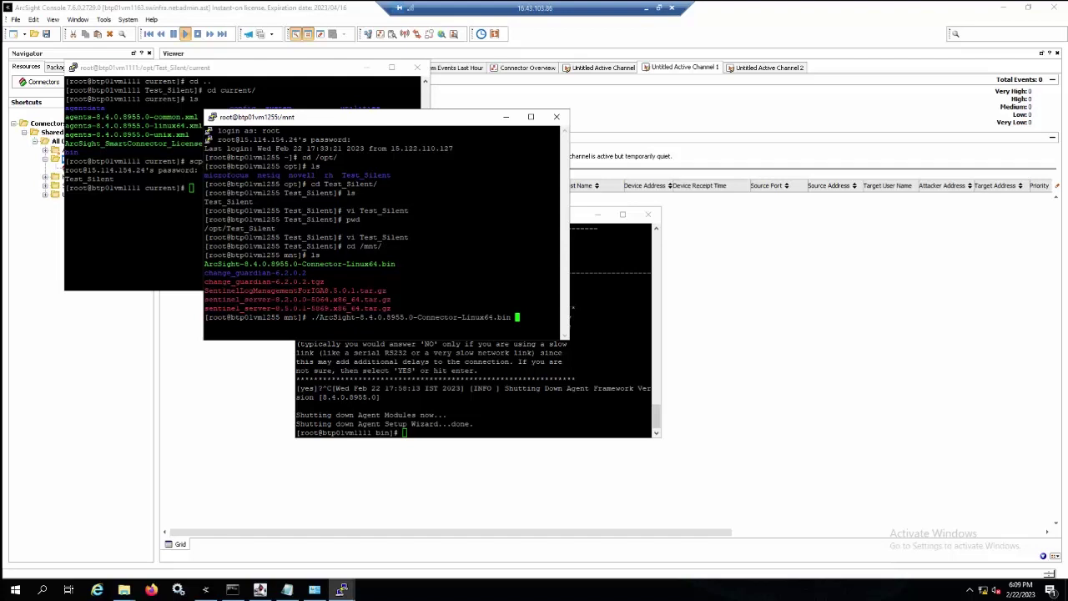
{"action": "type", "text": "-"}
{"action": "type", "text": "i silent"}
{"action": "key", "text": "Return"}
{"action": "type", "text": "-f /opt/"}
{"action": "type", "text": "Test_Silent/"}
{"action": "type", "text": "T"}
{"action": "key", "text": "Tab"}
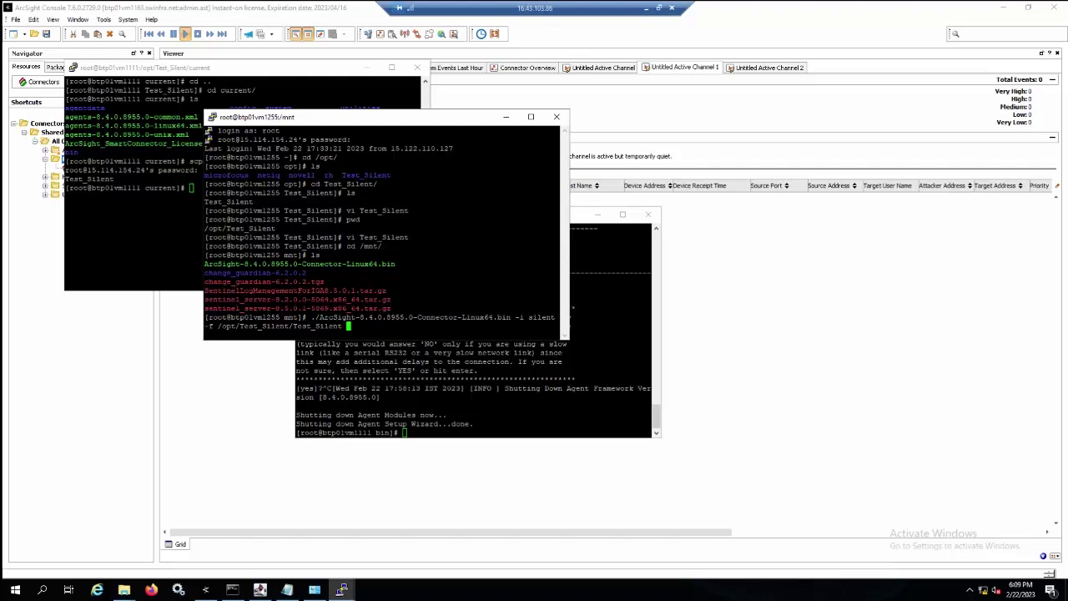
{"action": "key", "text": "Return"}
Close the finished setup session and log in as root to 15.114.154.24 in a new session.
{"action": "left_click", "coordinate": [649, 218]}
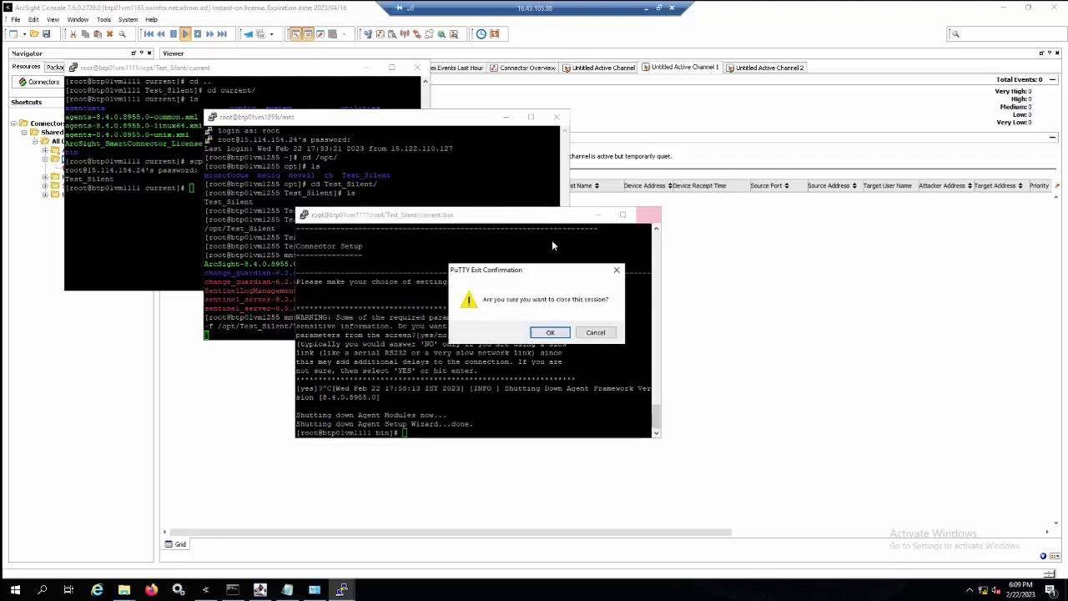
{"action": "left_click", "coordinate": [550, 333]}
{"action": "right_click", "coordinate": [340, 121]}
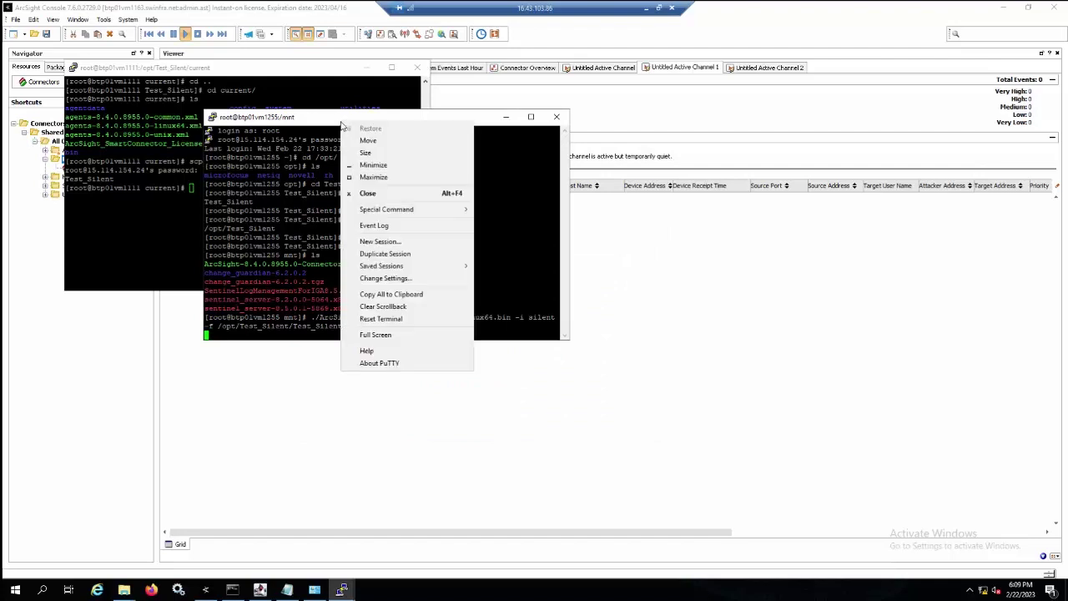
{"action": "left_click", "coordinate": [391, 245]}
{"action": "type", "text": "15.114.154.24"}
{"action": "key", "text": "Return"}
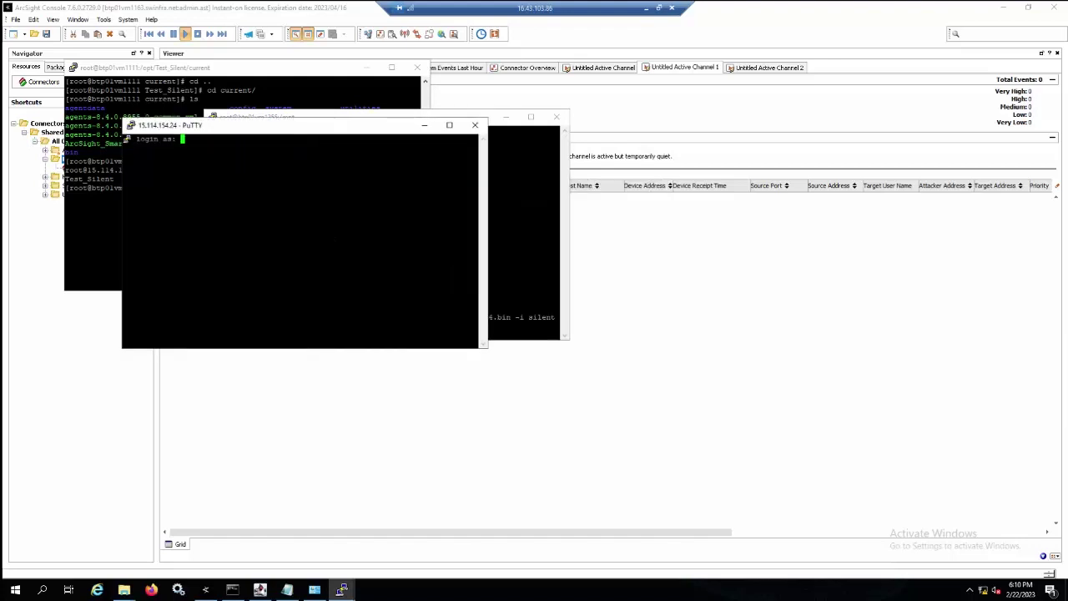
{"action": "type", "text": "root"}
{"action": "key", "text": "Return"}
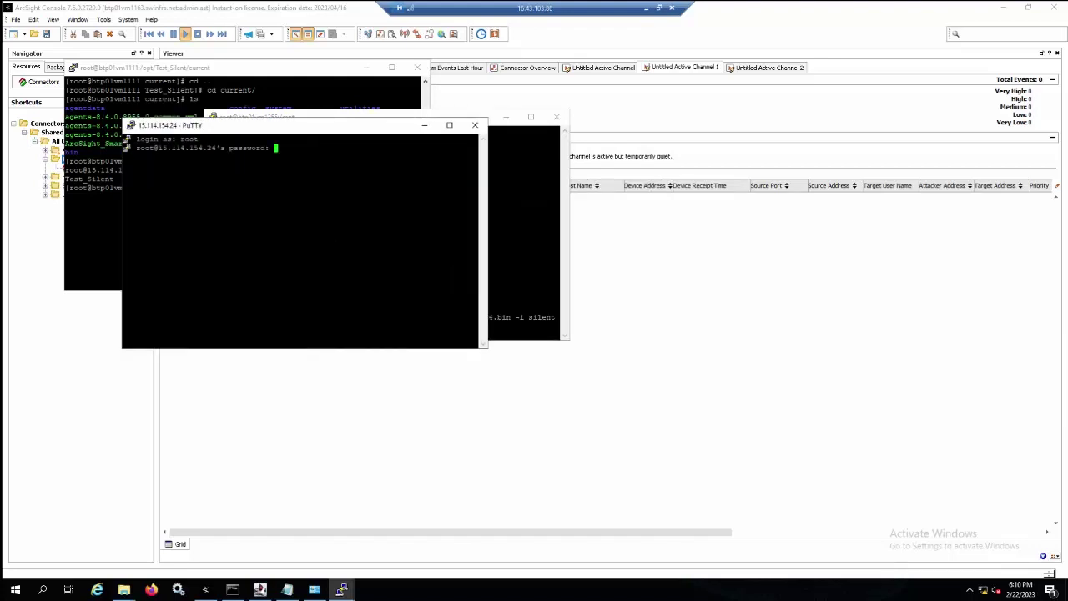
{"action": "key", "text": "Return"}
Navigate into /opt/Test_Silent/current/user/agent, listing each directory along the way.
{"action": "type", "text": "cd /opt/Tr"}
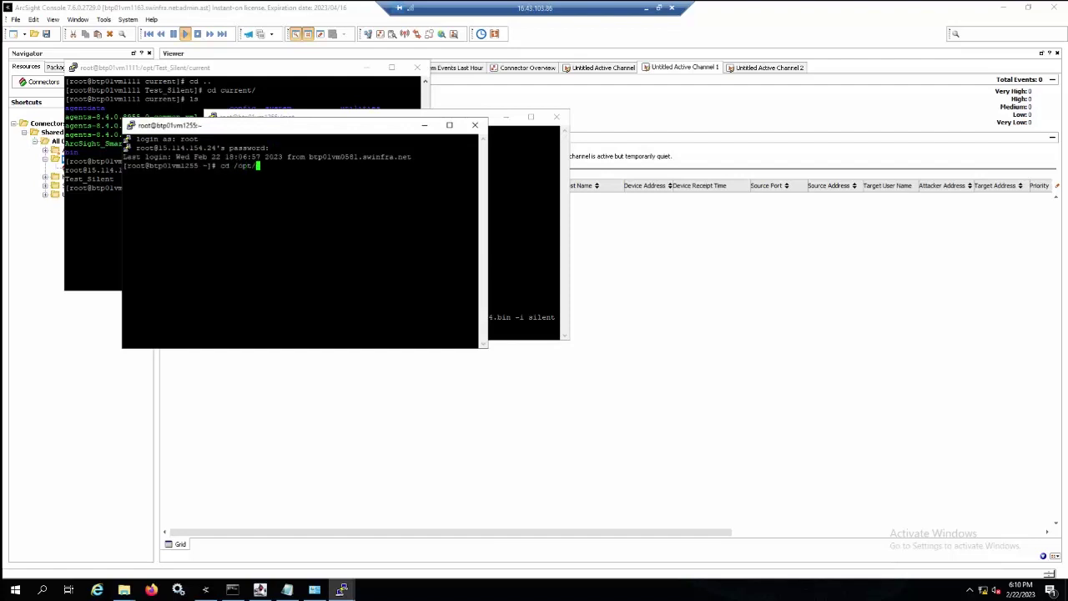
{"action": "key", "text": "Tab"}
{"action": "key", "text": "Return"}
{"action": "type", "text": "ls"}
{"action": "key", "text": "Return"}
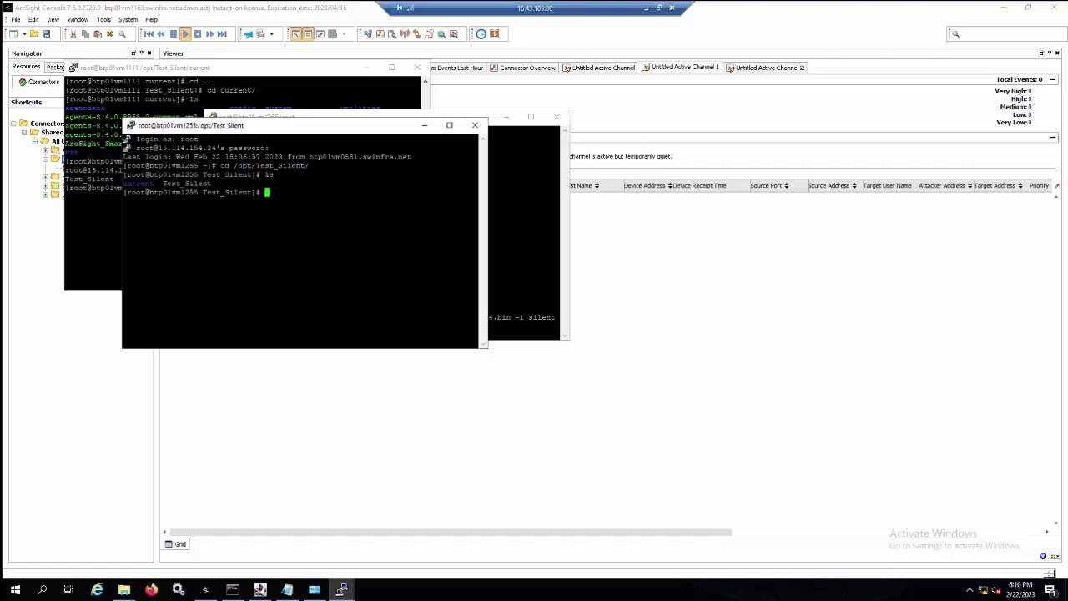
{"action": "type", "text": "cd c"}
{"action": "key", "text": "Tab"}
{"action": "key", "text": "Return"}
{"action": "type", "text": "ls"}
{"action": "key", "text": "Return"}
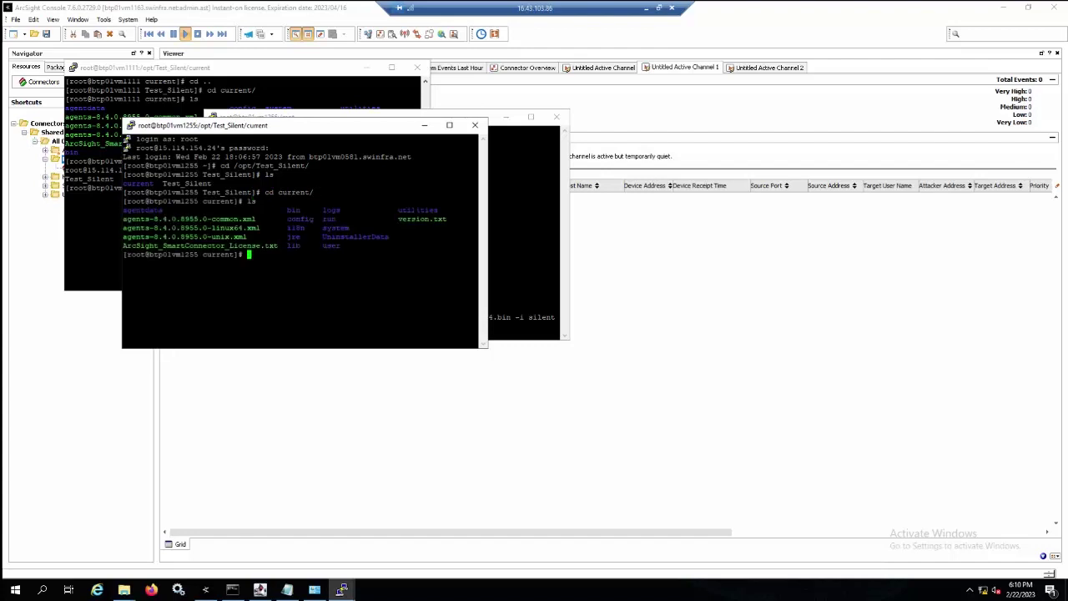
{"action": "type", "text": "cd us"}
{"action": "key", "text": "Tab"}
List the agent files, print agent.properties showing agent.generator.id=745, then clear the screen.
{"action": "key", "text": "Tab"}
{"action": "key", "text": "Return"}
{"action": "type", "text": "ls"}
{"action": "key", "text": "Return"}
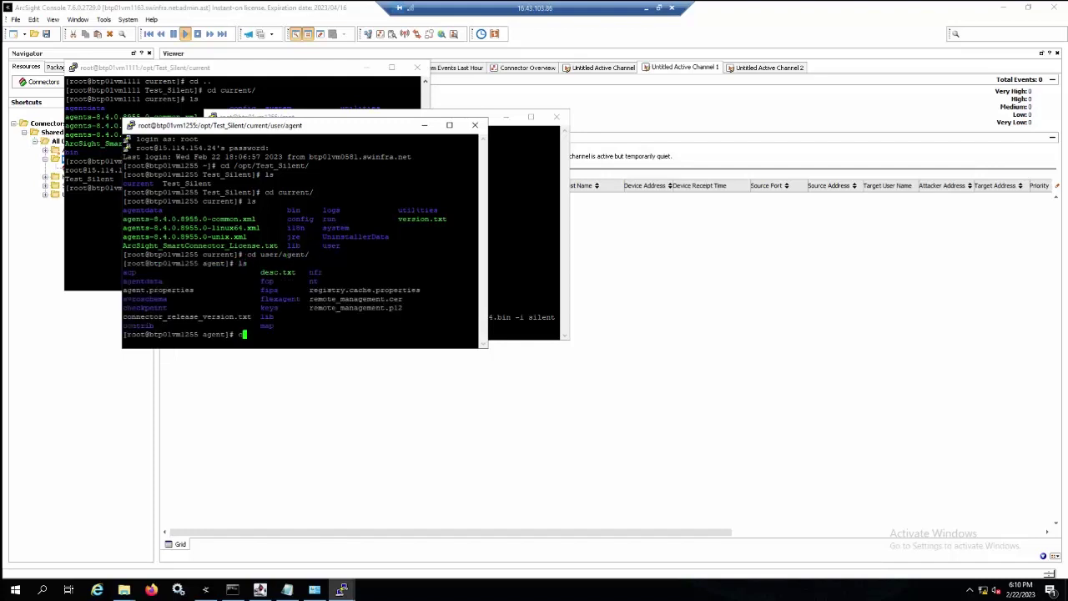
{"action": "type", "text": "cat agent."}
{"action": "key", "text": "Tab"}
{"action": "key", "text": "Return"}
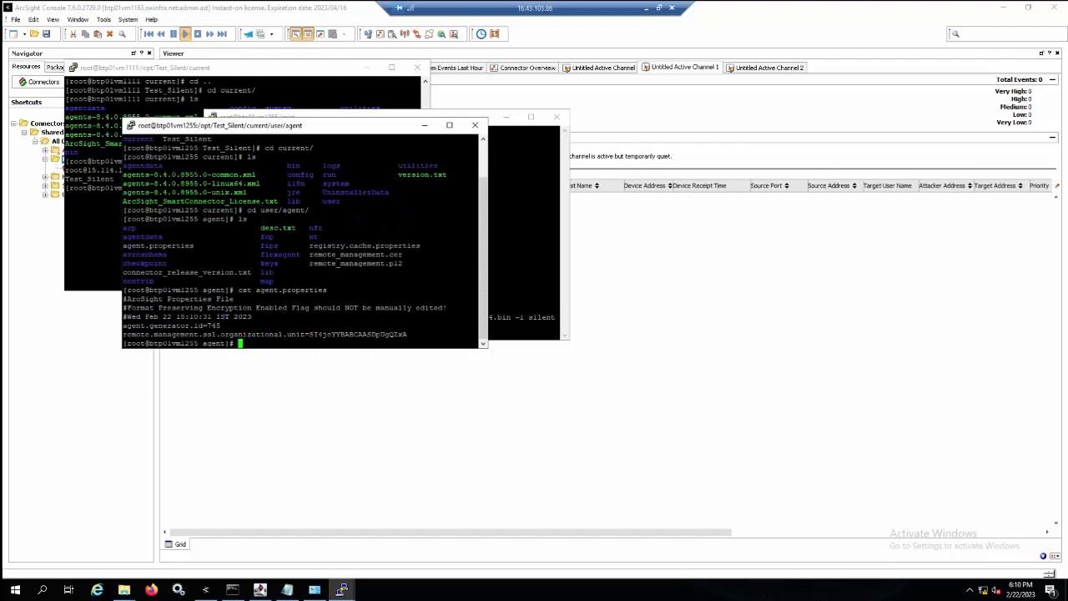
{"action": "type", "text": "ca"}
{"action": "type", "text": "ear"}
{"action": "key", "text": "Return"}
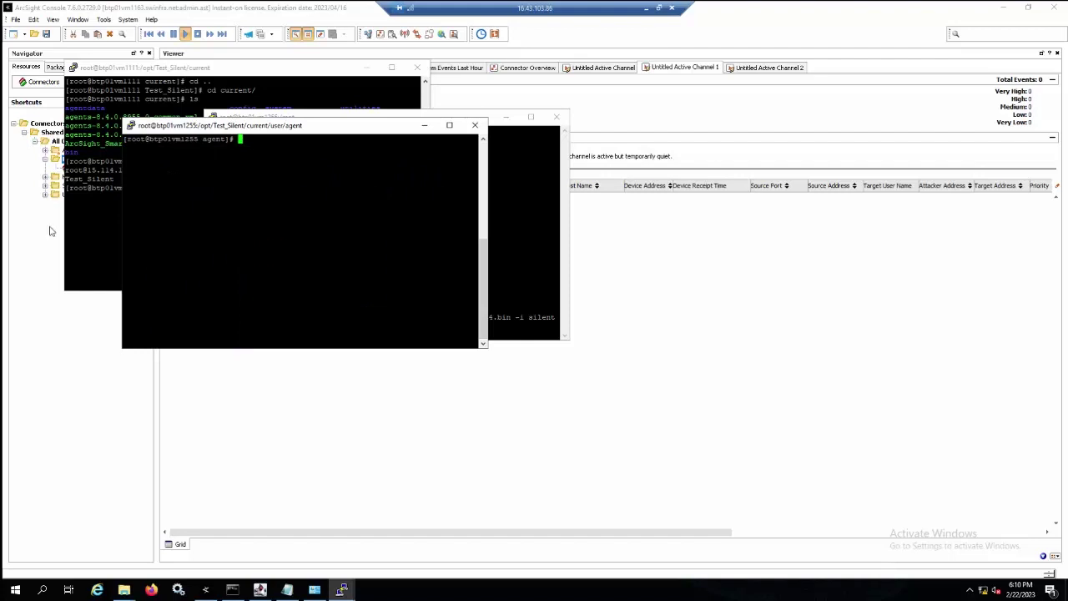
Arrange the btp01vm1111, /mnt and user/agent terminal windows, bringing the user/agent session forward.
{"action": "left_click", "coordinate": [60, 211]}
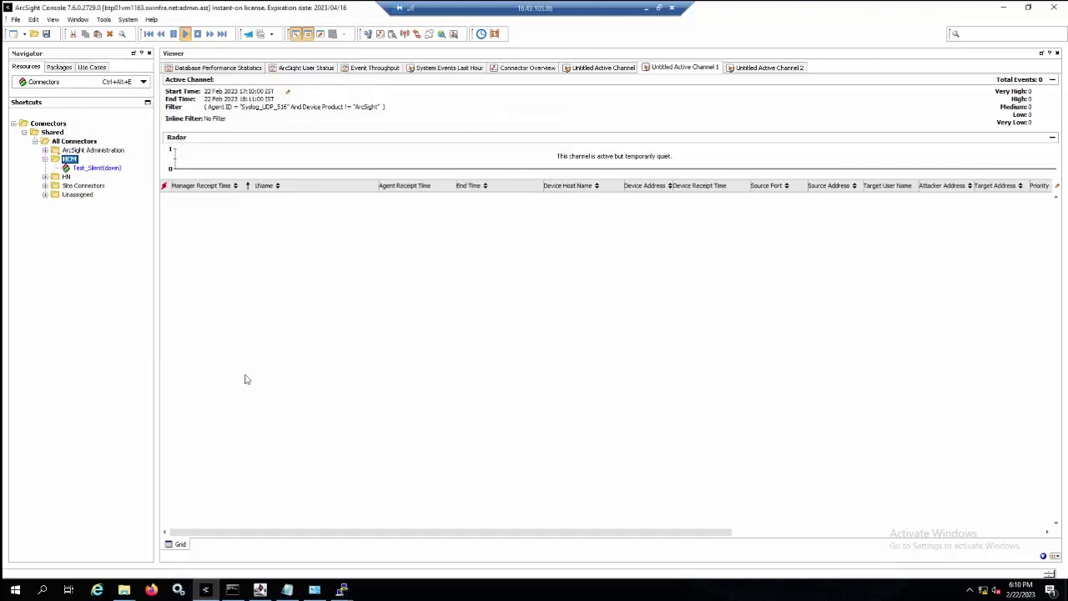
{"action": "left_click", "coordinate": [342, 589]}
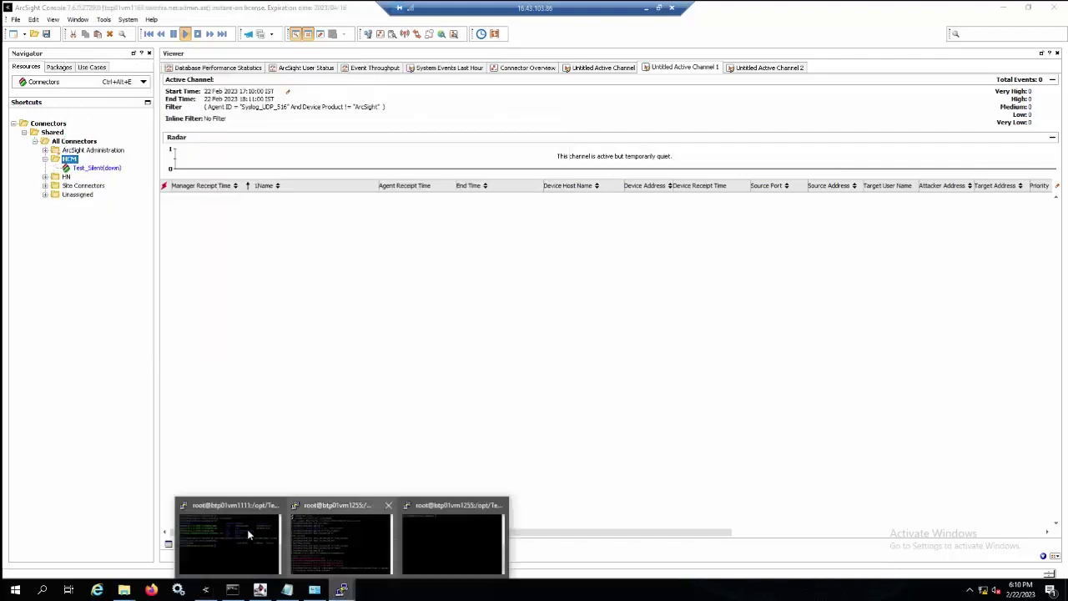
{"action": "left_click", "coordinate": [259, 533]}
{"action": "mouse_move", "coordinate": [343, 589]}
{"action": "left_click", "coordinate": [329, 537]}
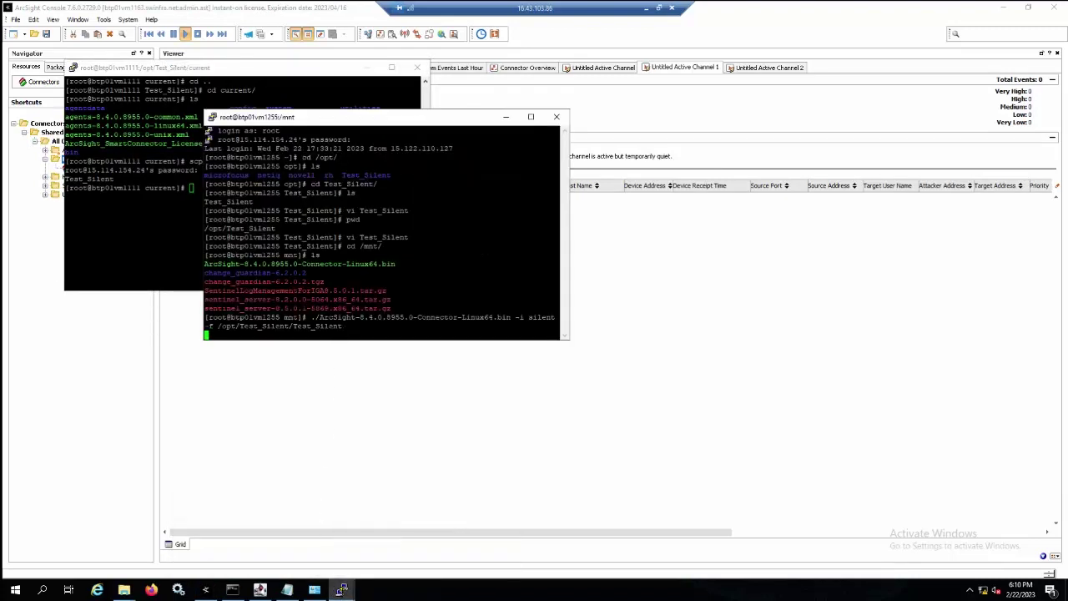
{"action": "left_click_drag", "start_coordinate": [189, 73], "coordinate": [262, 77]}
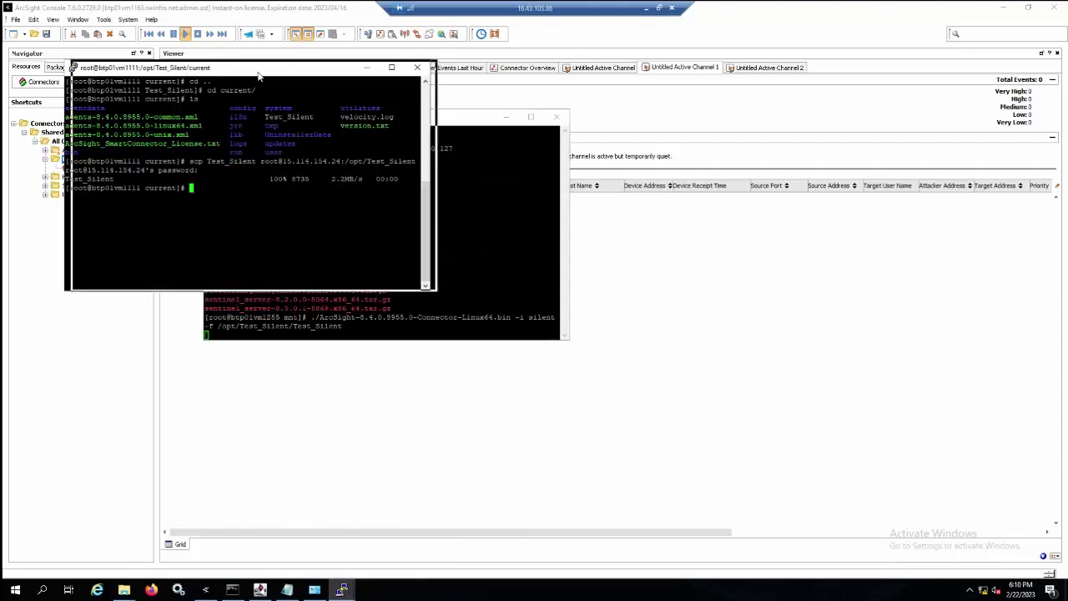
{"action": "left_click", "coordinate": [375, 330]}
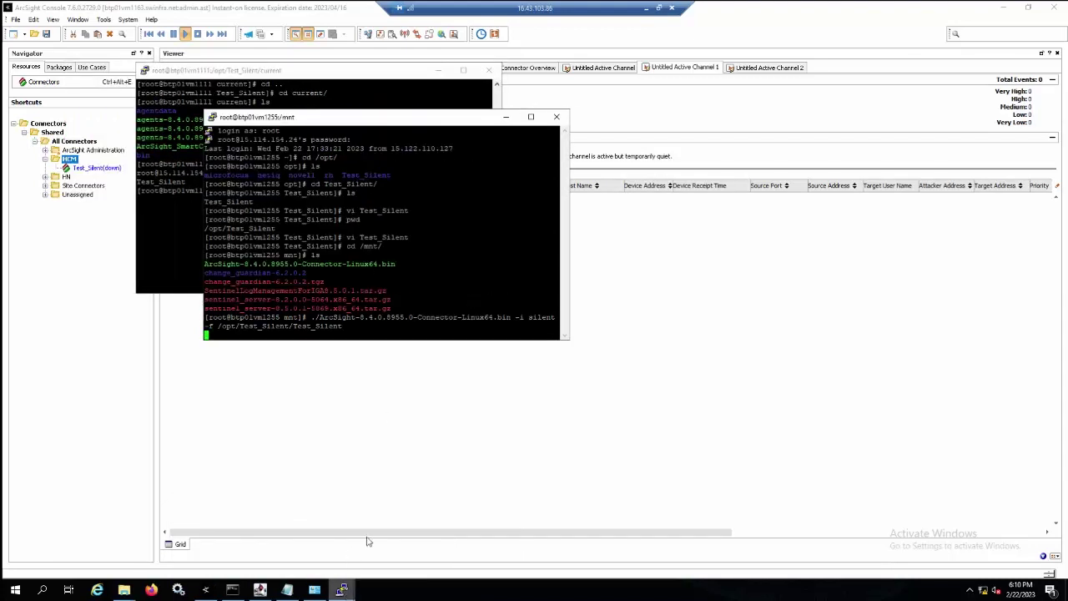
{"action": "mouse_move", "coordinate": [342, 590]}
{"action": "left_click", "coordinate": [444, 547]}
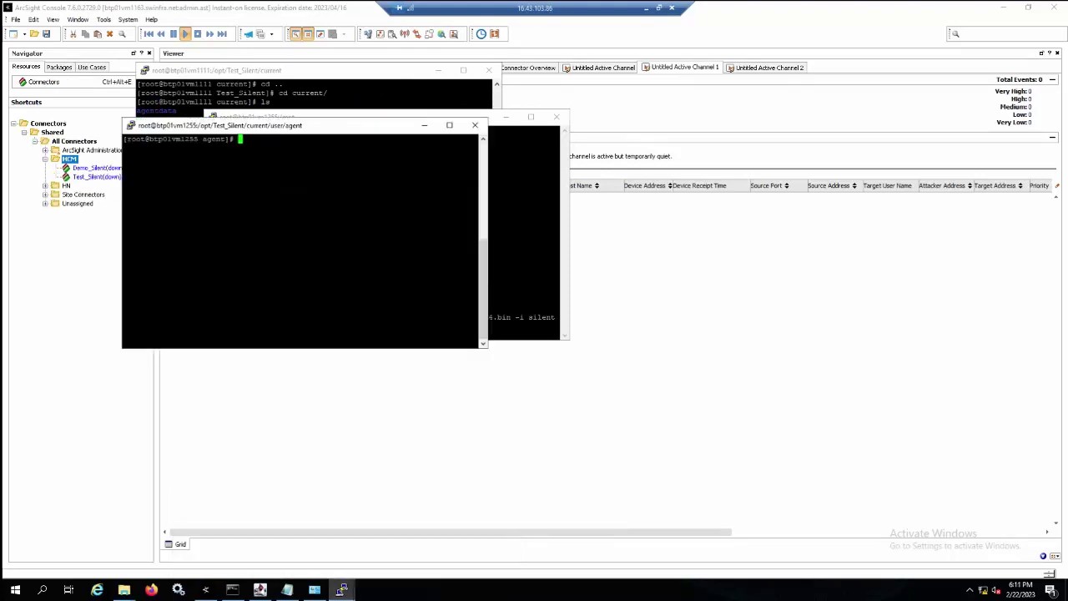
Confirm in the Console that Demo_Silent runs under HCM while Test_Silent is down.
{"action": "left_click", "coordinate": [91, 238]}
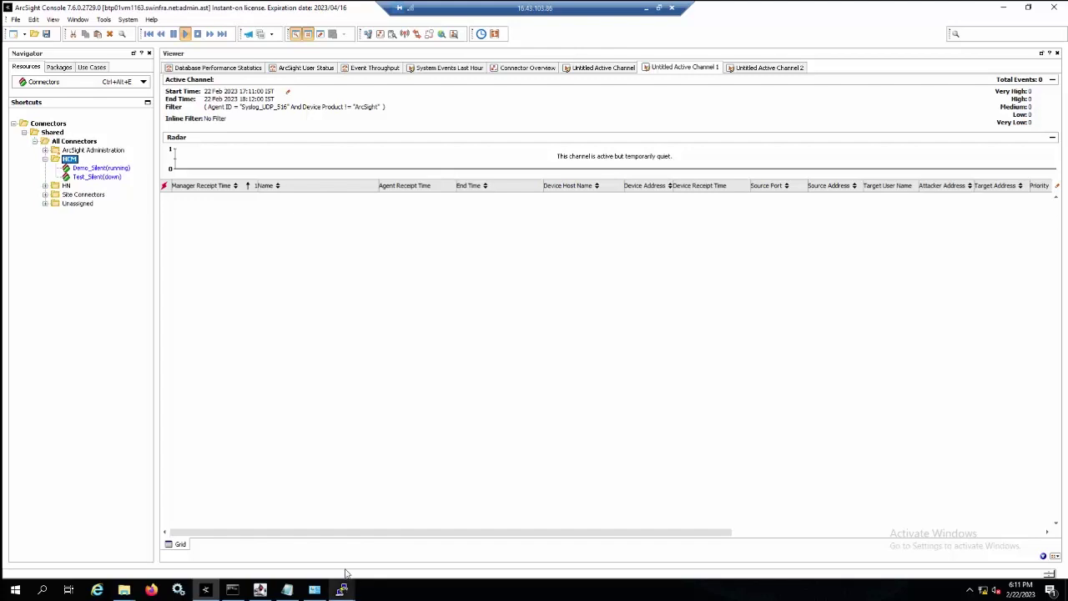
{"action": "left_click", "coordinate": [342, 588]}
{"action": "left_click", "coordinate": [344, 539]}
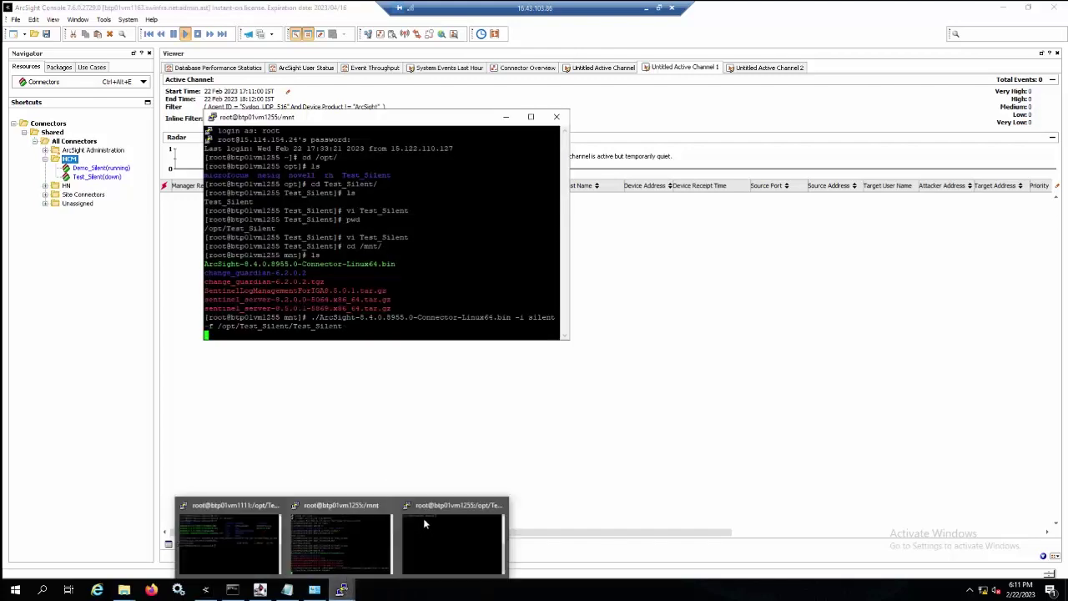
Print agent.properties showing the syslog agent on UDP port 514, then return to the /mnt session.
{"action": "left_click", "coordinate": [426, 521]}
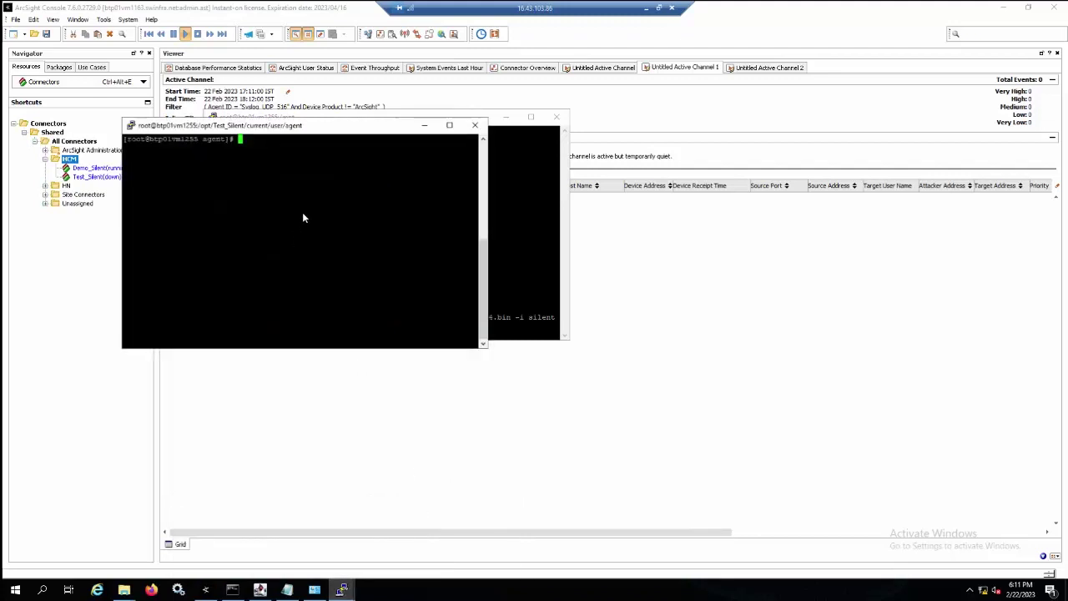
{"action": "type", "text": "cat ag"}
{"action": "type", "text": "ent"}
{"action": "type", "text": "./p"}
{"action": "key", "text": "BackSpace"}
{"action": "key", "text": "BackSpace"}
{"action": "type", "text": "p"}
{"action": "key", "text": "Tab"}
{"action": "key", "text": "Return"}
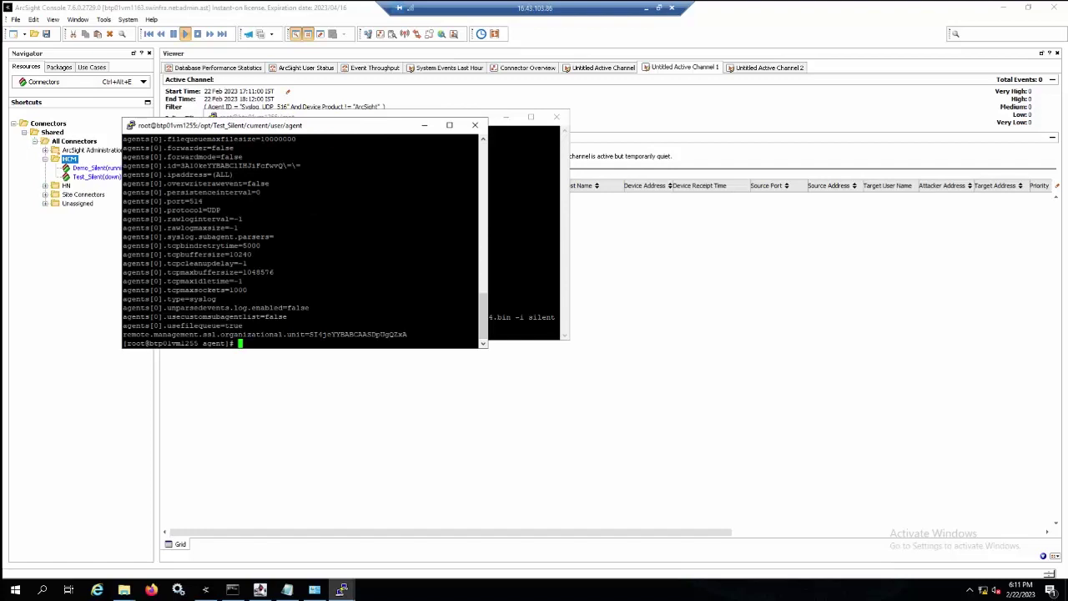
{"action": "scroll", "coordinate": [302, 238], "scroll_direction": "up", "scroll_amount": 4}
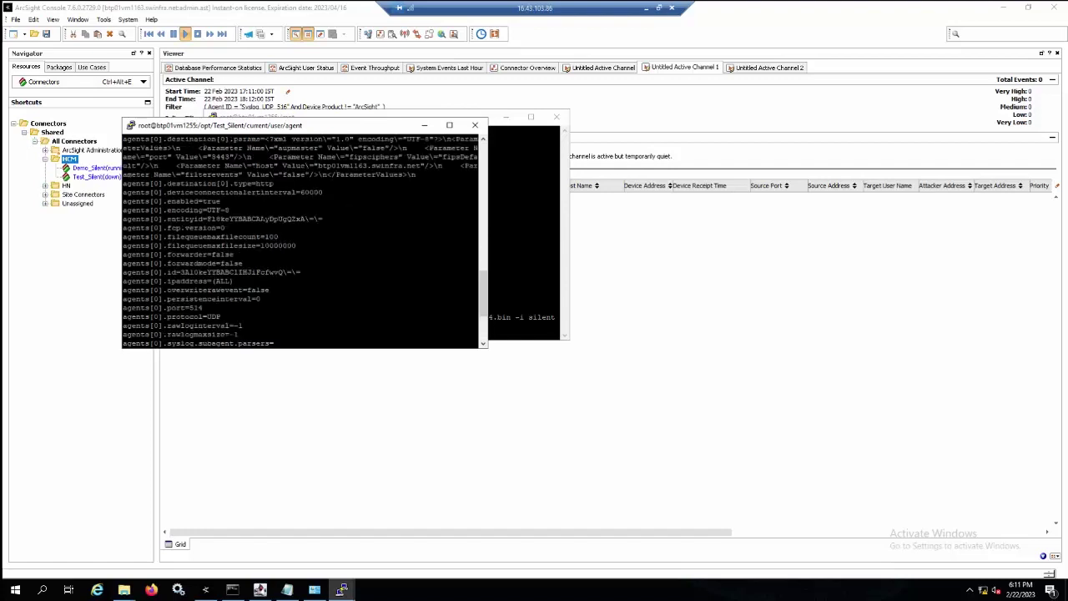
{"action": "scroll", "coordinate": [302, 238], "scroll_direction": "up", "scroll_amount": 5}
{"action": "scroll", "coordinate": [303, 237], "scroll_direction": "down", "scroll_amount": 9}
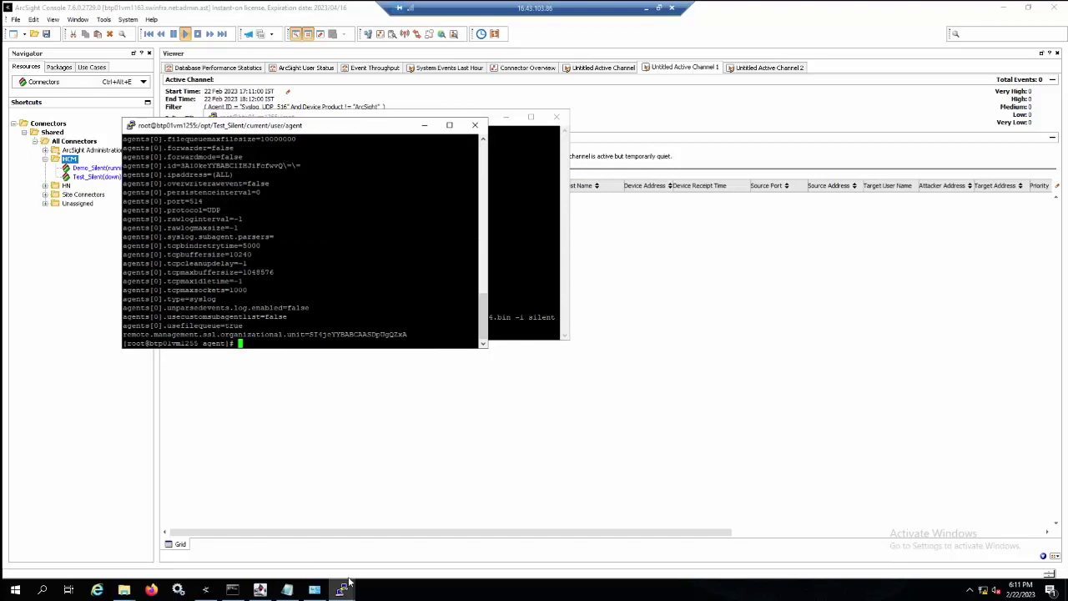
{"action": "left_click", "coordinate": [341, 591]}
{"action": "left_click", "coordinate": [335, 539]}
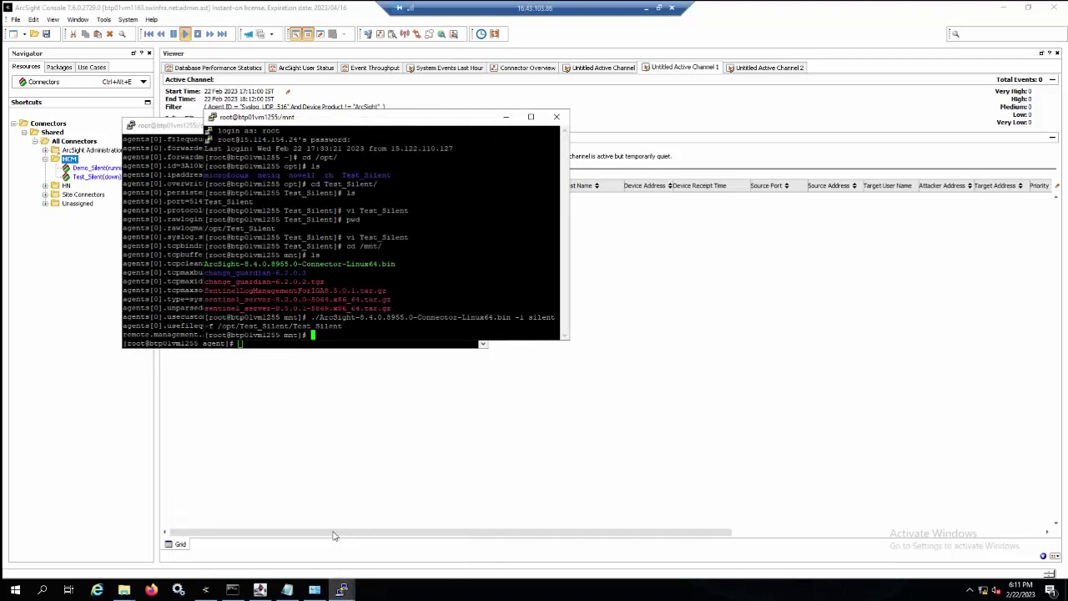